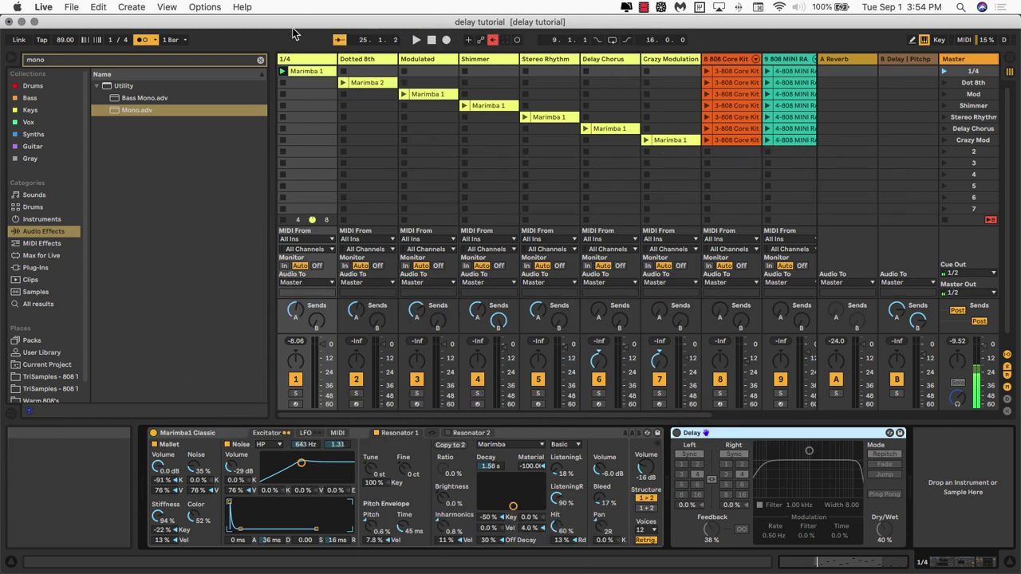
Step: Open the 1/4 track's Marimba 1 clip and examine its note pattern up to the end of the loop
double_click(303, 71)
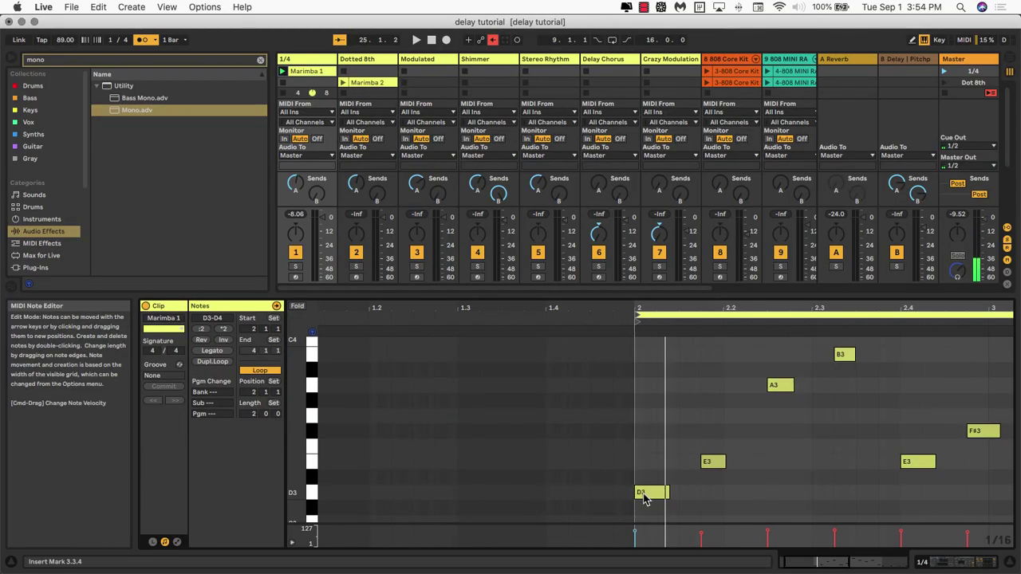
scroll(644, 498, right, 10)
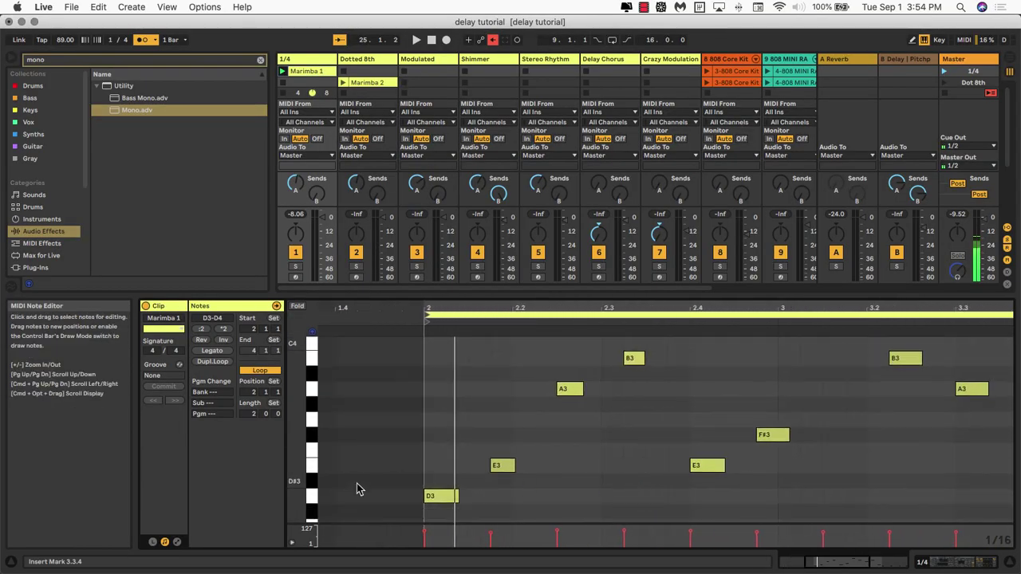
scroll(577, 390, right, 4)
scroll(576, 389, up, 3)
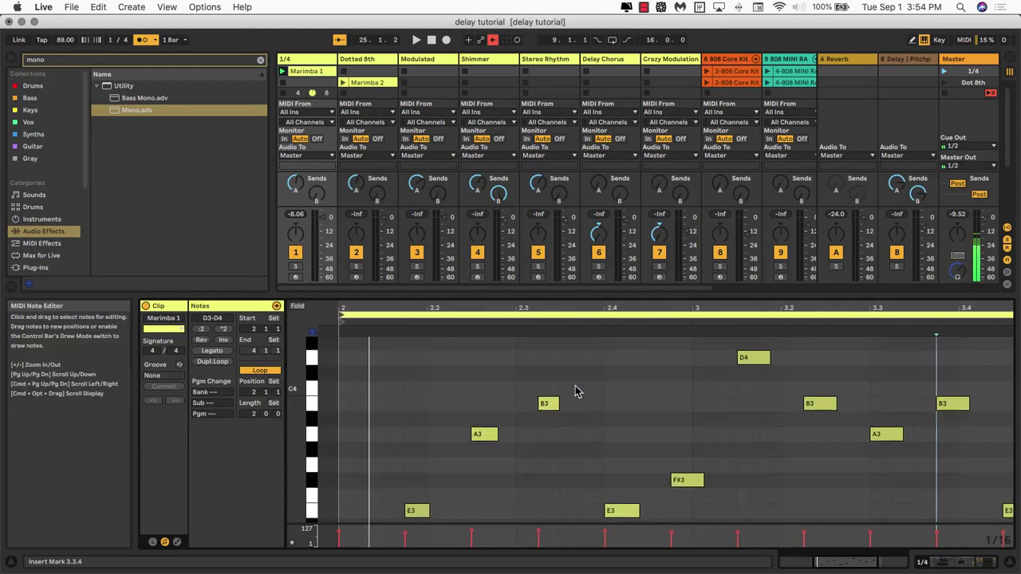
scroll(576, 389, down, 2)
scroll(576, 390, right, 13)
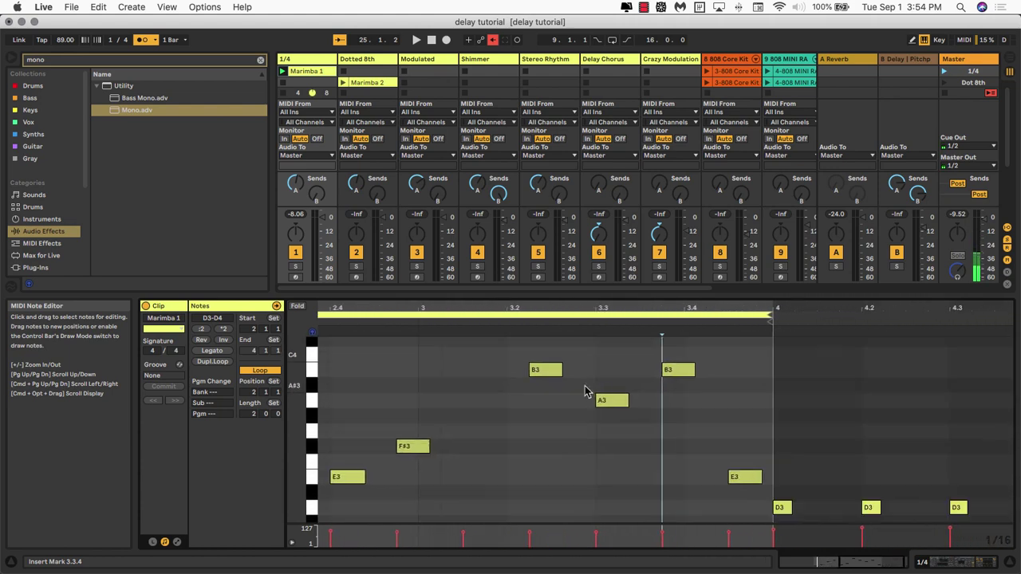
click(740, 478)
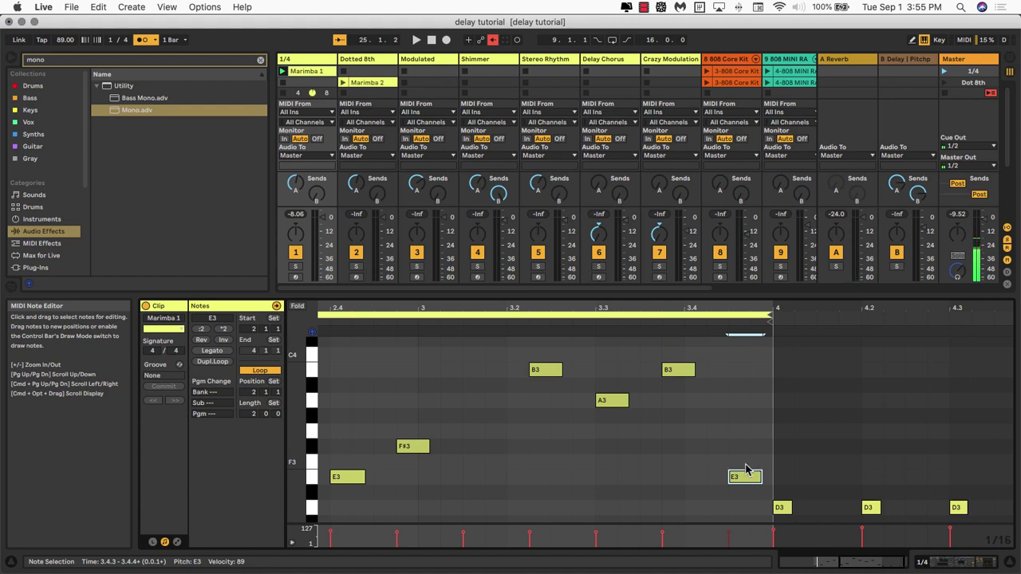
scroll(745, 471, left, 10)
scroll(745, 471, down, 3)
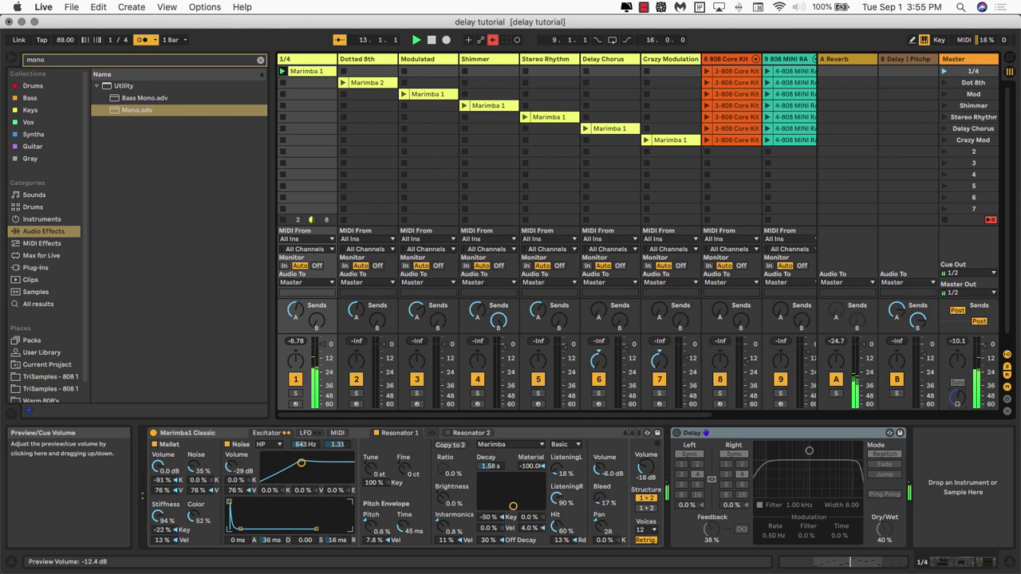
Step: Stop the Marimba 1 clip on the 1/4 track and turn on that track's Delay device
click(284, 221)
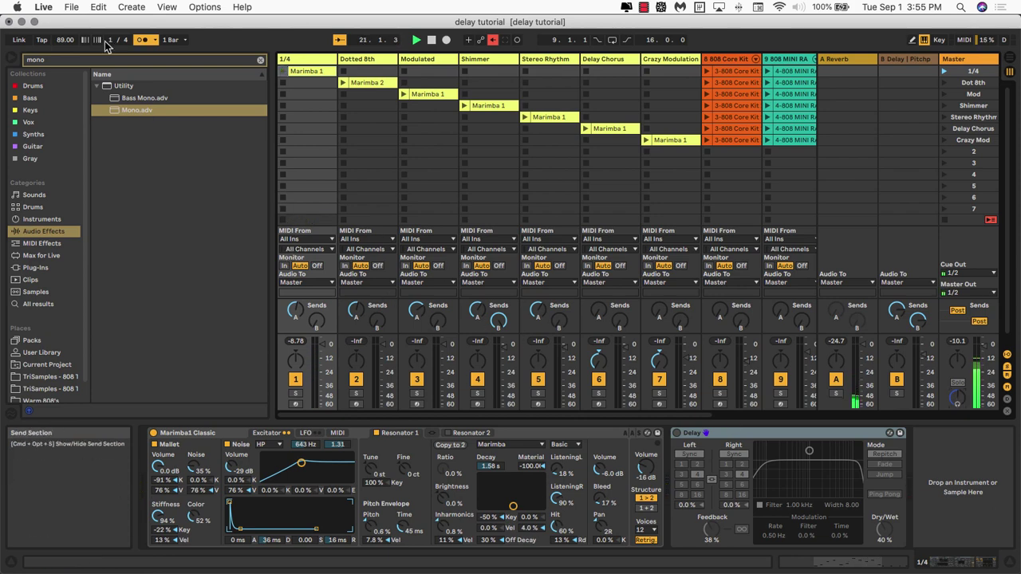
click(726, 437)
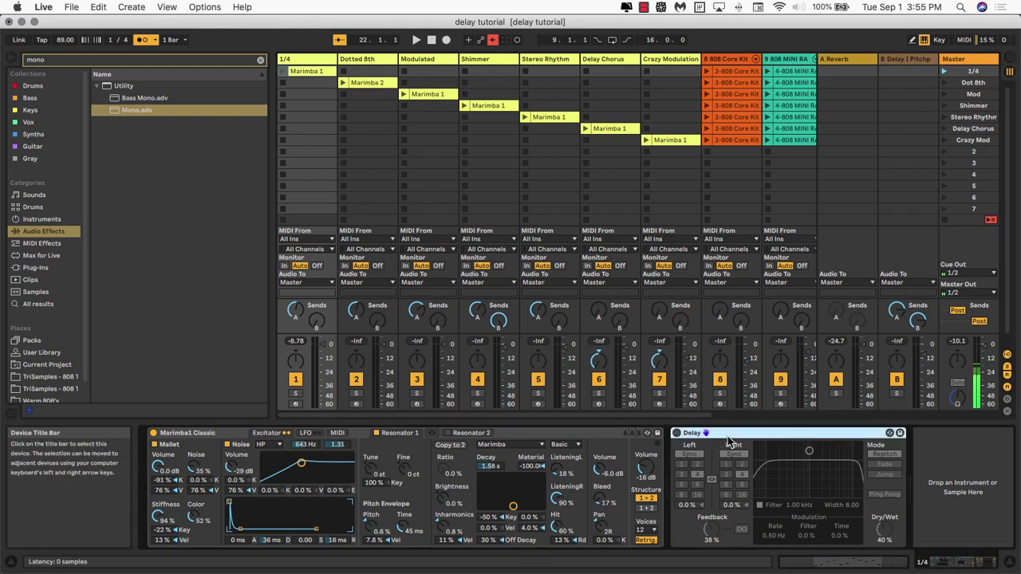
click(676, 433)
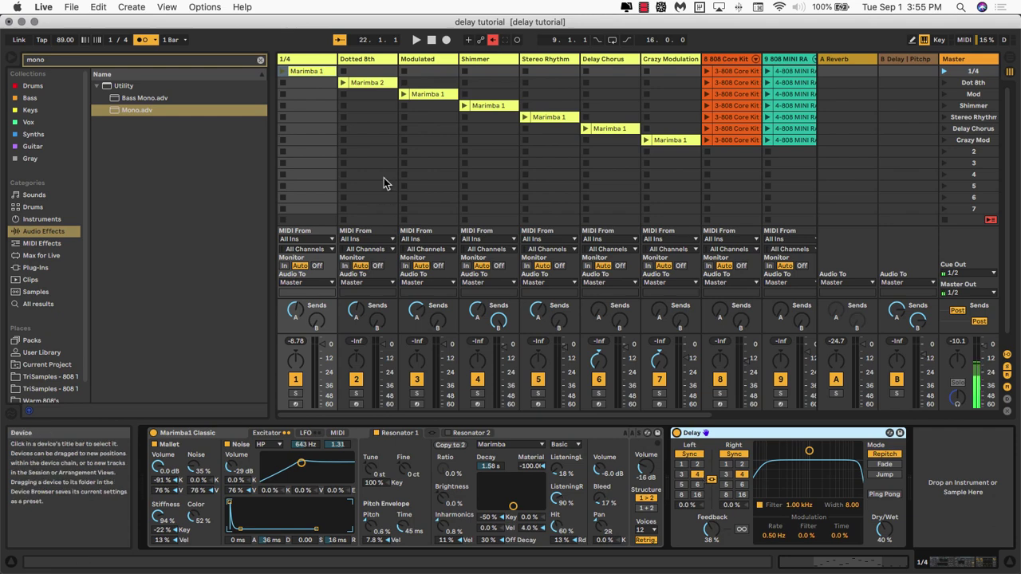
Step: Play the 1/4 track's Marimba 1 clip with its Delay active, and stop it after listening
click(282, 72)
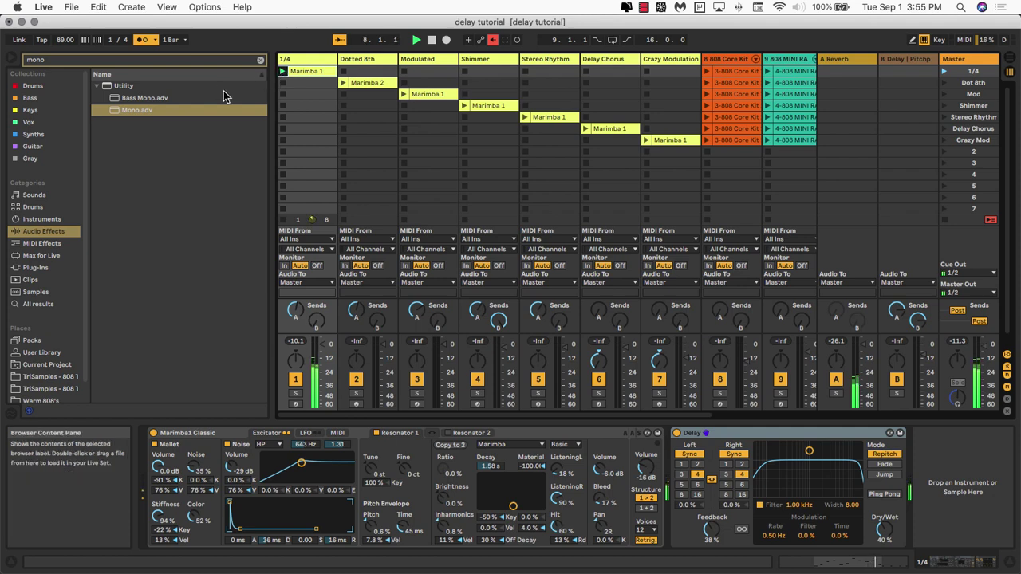
click(283, 222)
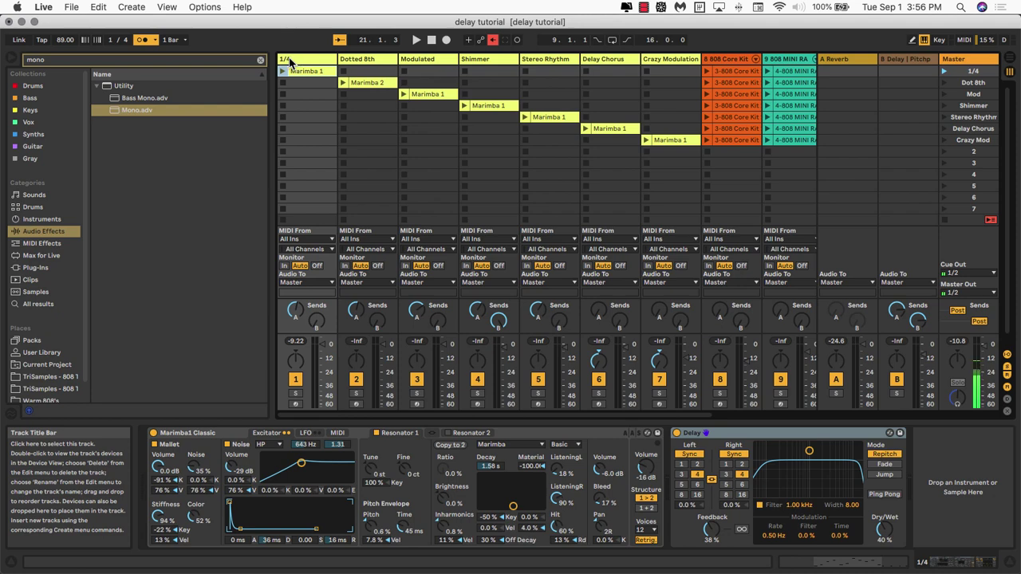
click(290, 60)
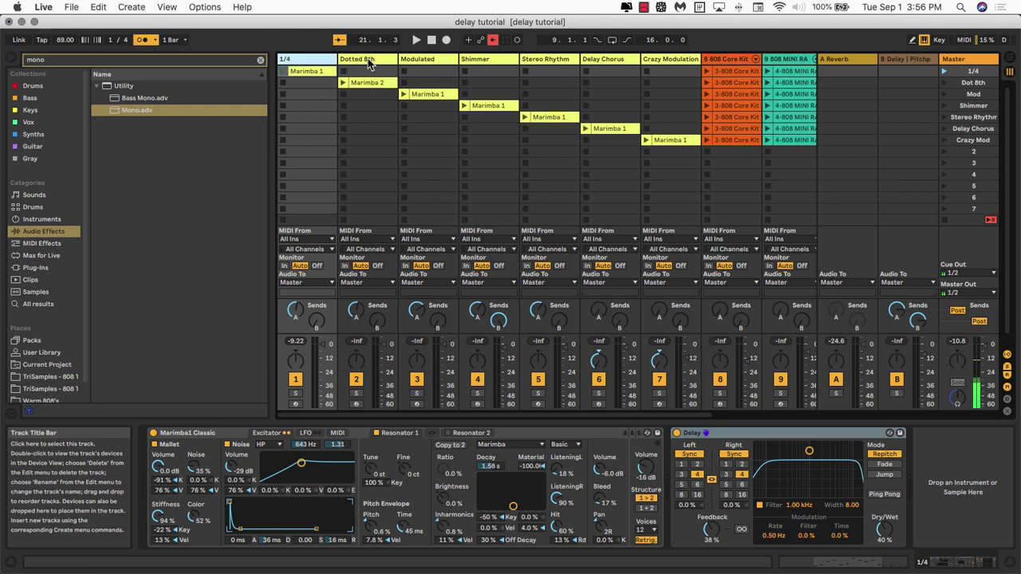
Step: Open the Marimba 2 clip on the Dotted 8th track and examine its notes
click(368, 59)
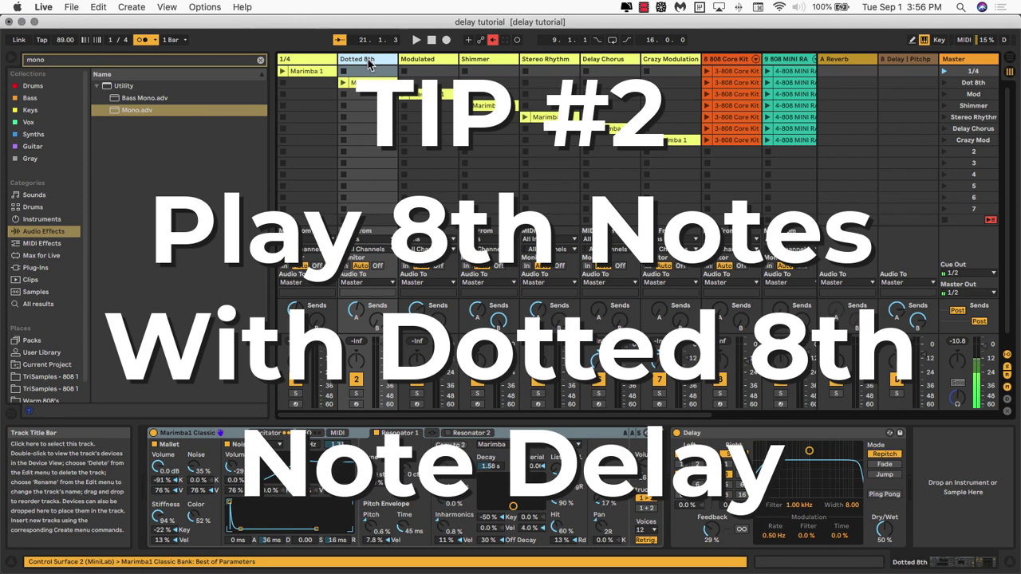
double_click(369, 83)
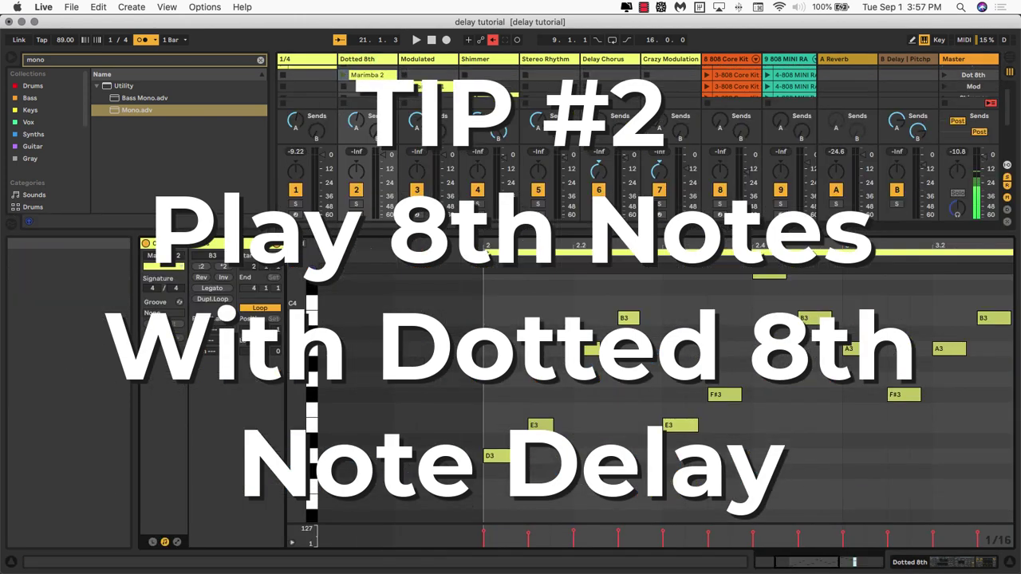
click(538, 425)
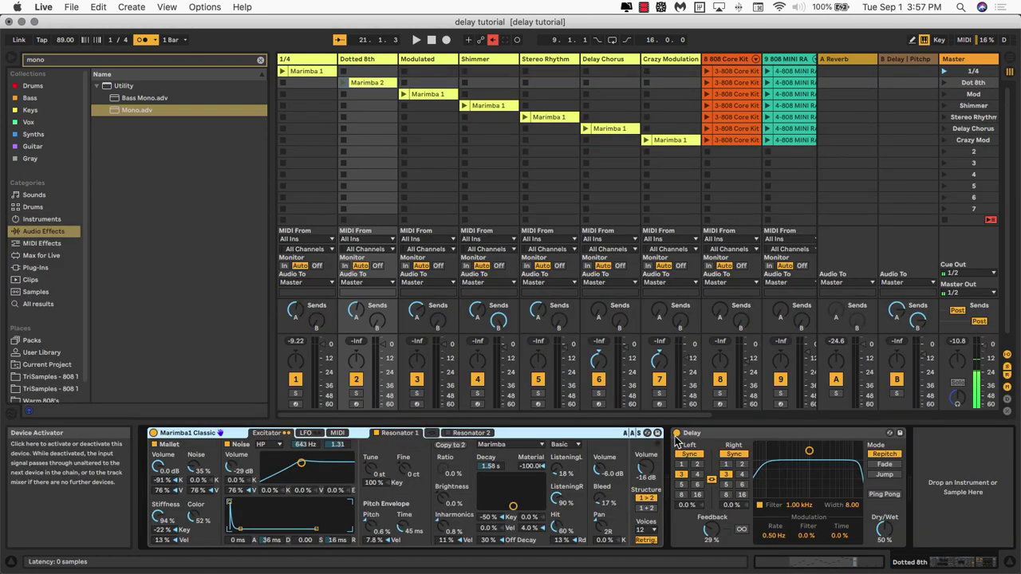
Step: Audition the Dotted 8th track's Marimba 2 clip with its Delay bypassed, stop it, and re-enable the Delay
click(676, 434)
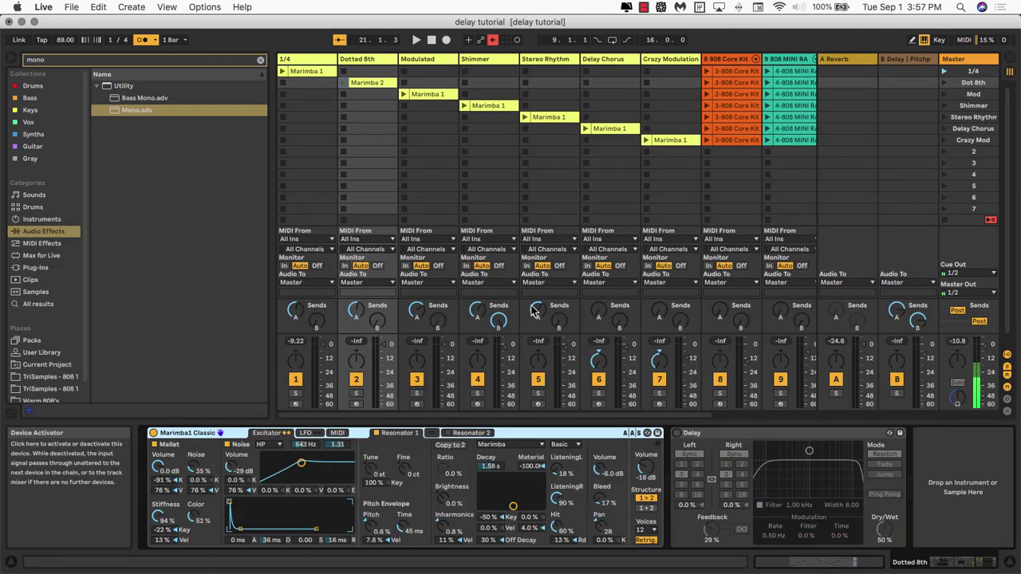
click(342, 83)
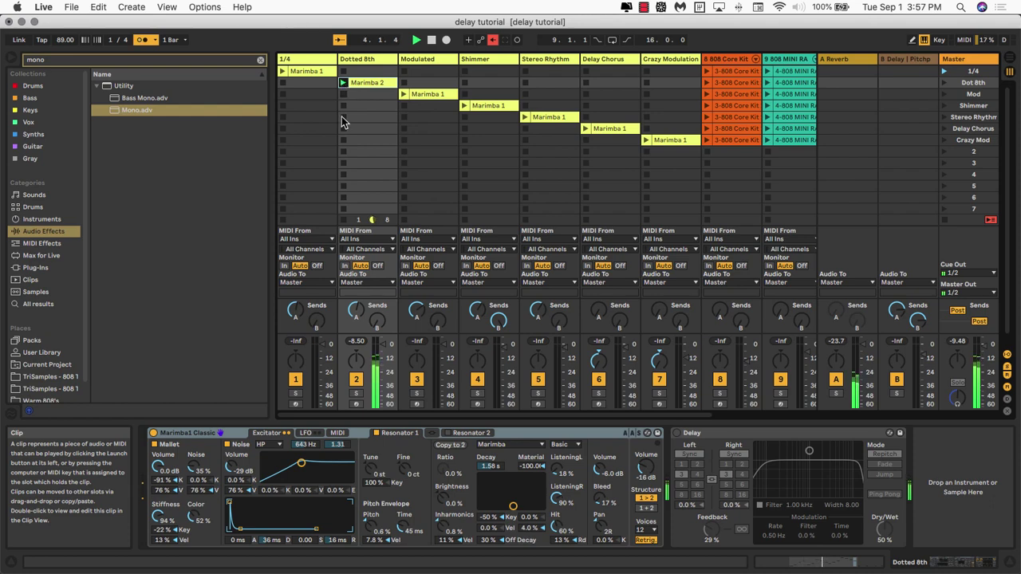
click(343, 221)
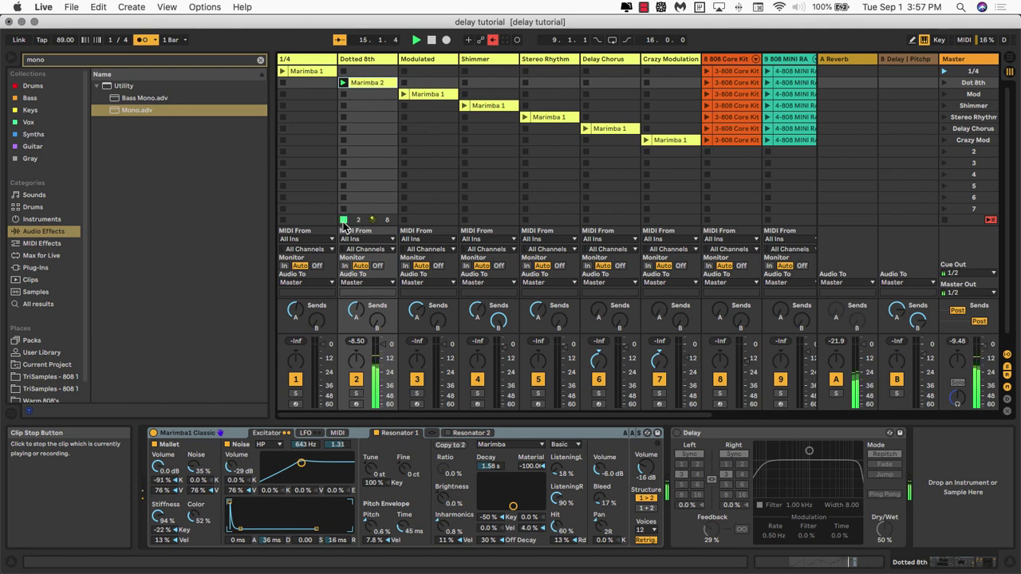
click(676, 433)
key(space)
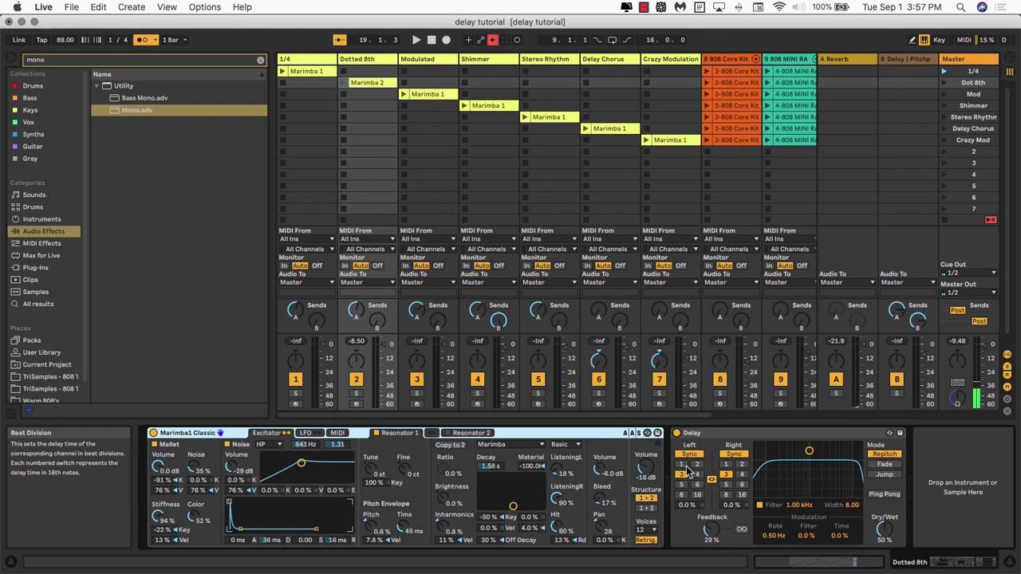
Step: Play the Marimba 2 clip with the Delay active and review its note pattern in the clip editor
click(345, 86)
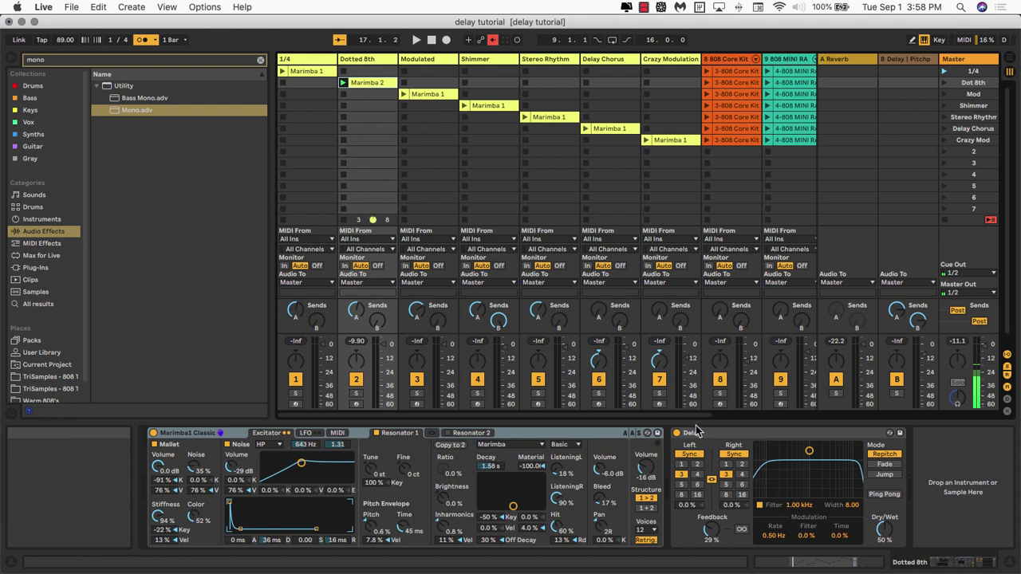
double_click(363, 82)
scroll(808, 351, right, 3)
scroll(809, 351, up, 2)
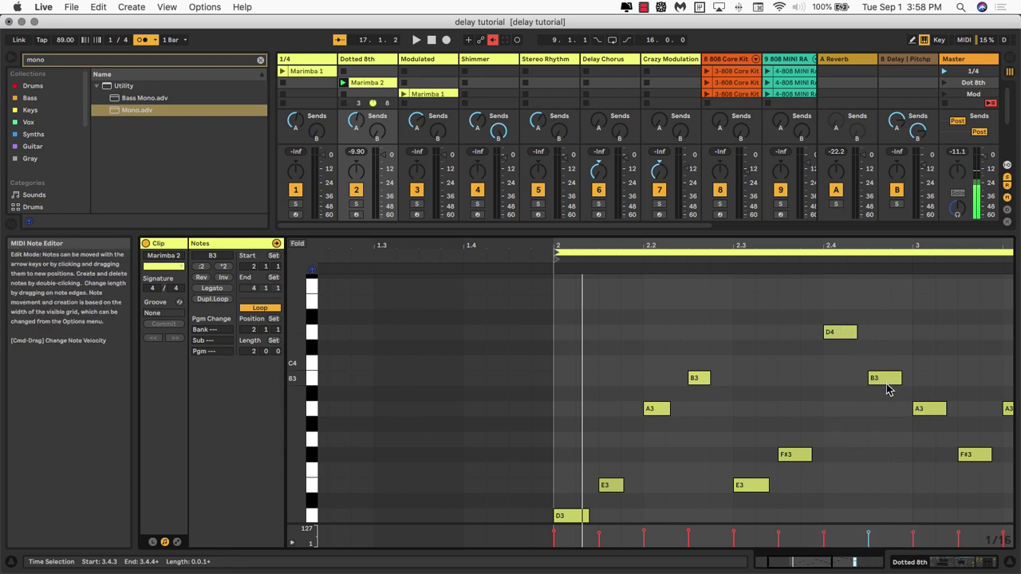
scroll(940, 417, right, 3)
scroll(525, 313, left, 3)
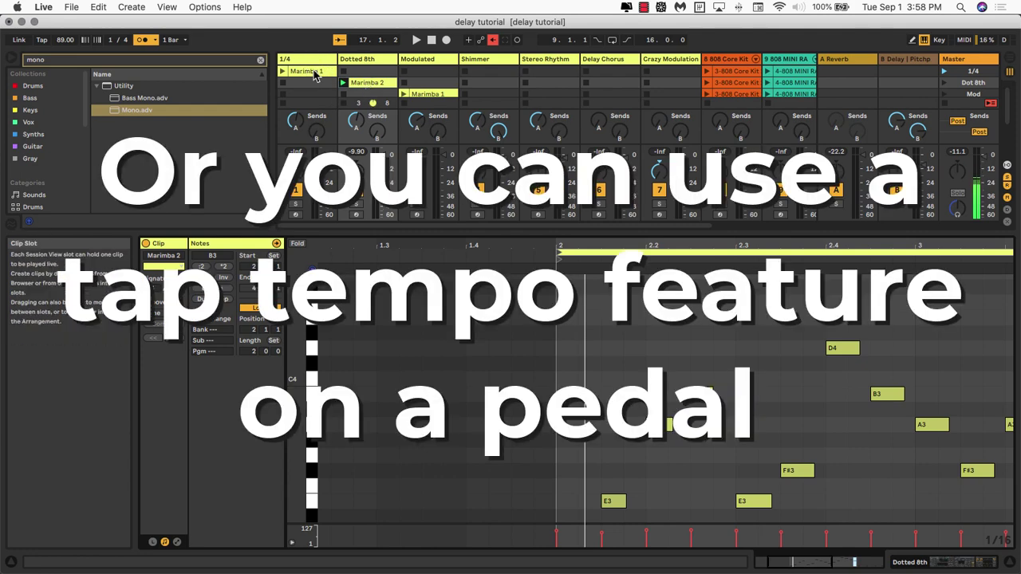
Step: View the notes of the Marimba 1 clips on the 1/4 and Modulated tracks
click(425, 64)
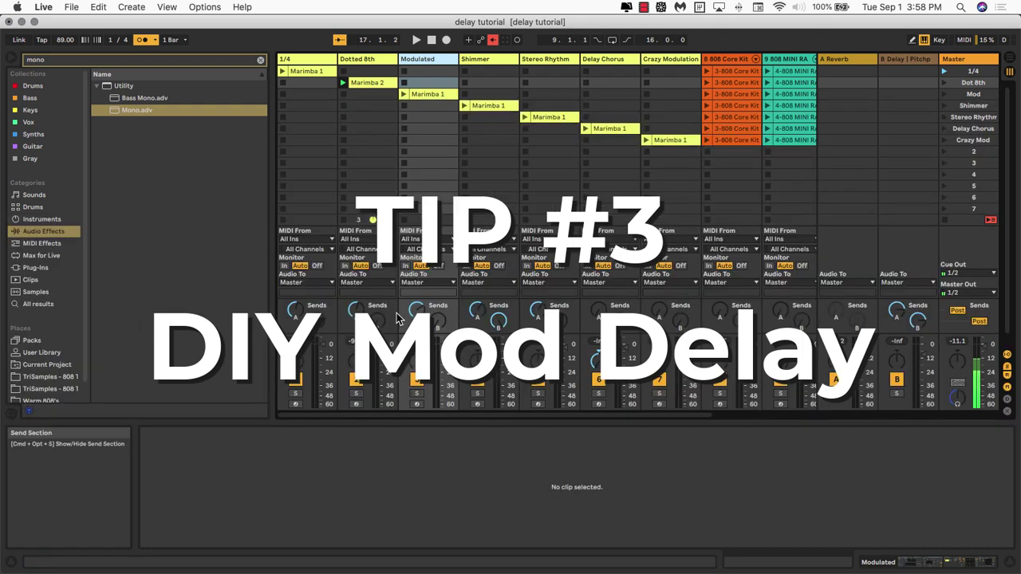
click(304, 73)
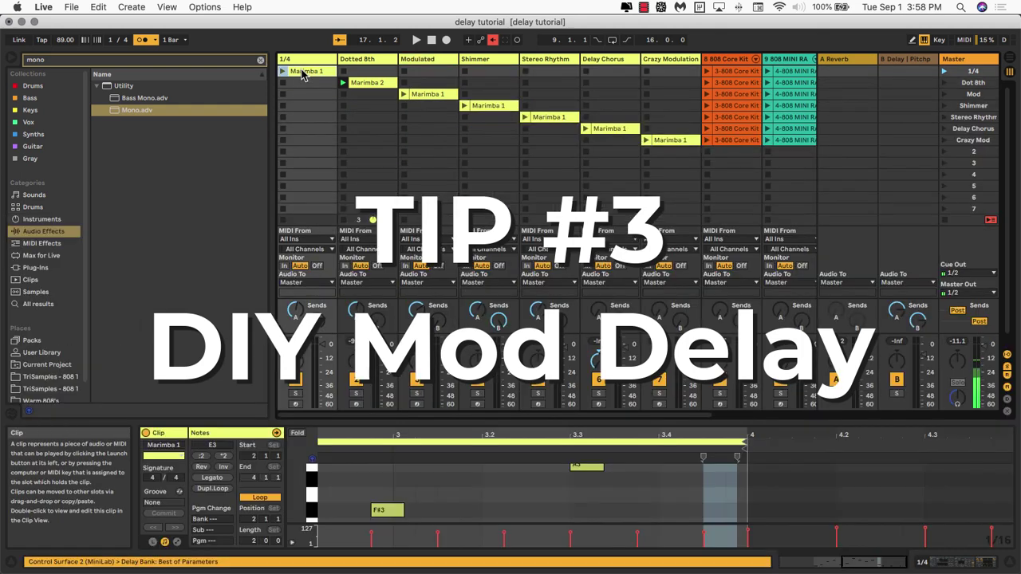
click(427, 95)
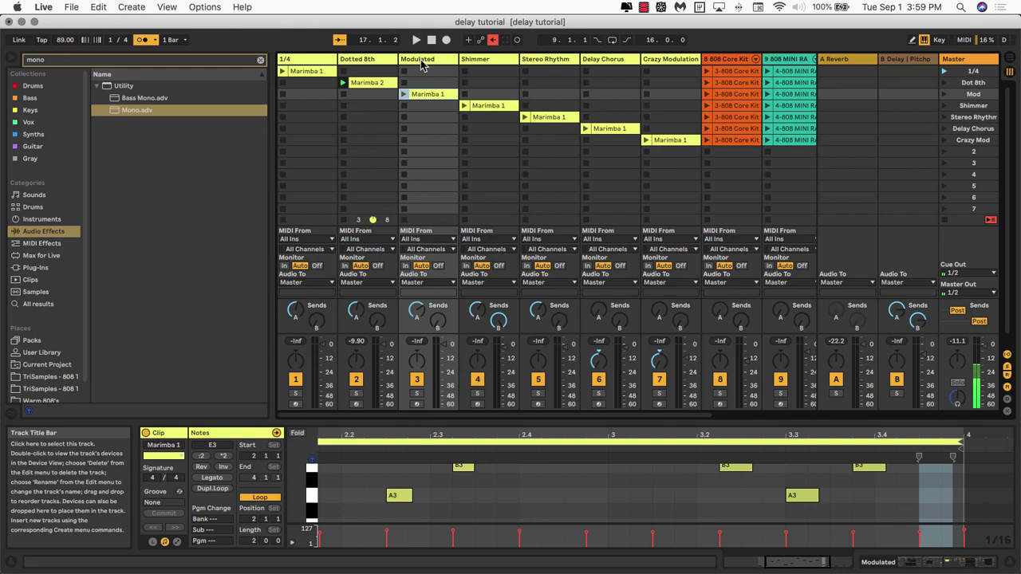
Step: Show the Modulated track's devices and inspect the delay and dry chains of its Audio Effect Rack
double_click(419, 64)
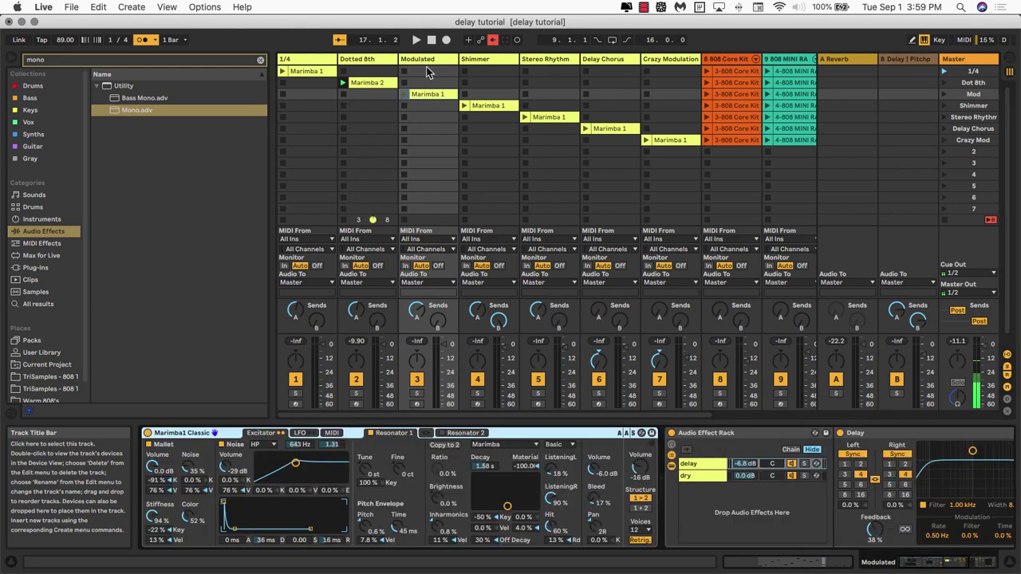
scroll(435, 433, right, 5)
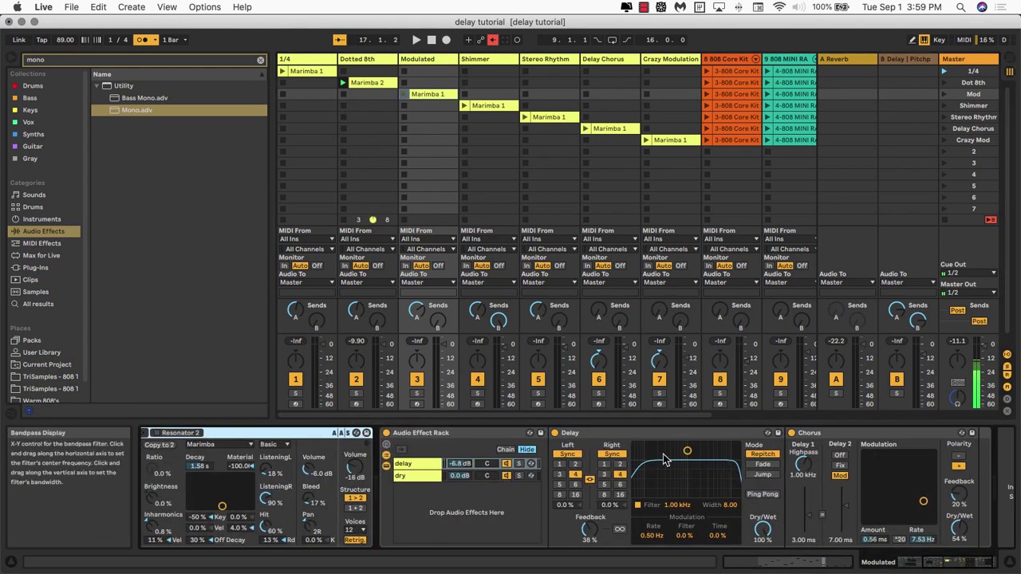
click(411, 464)
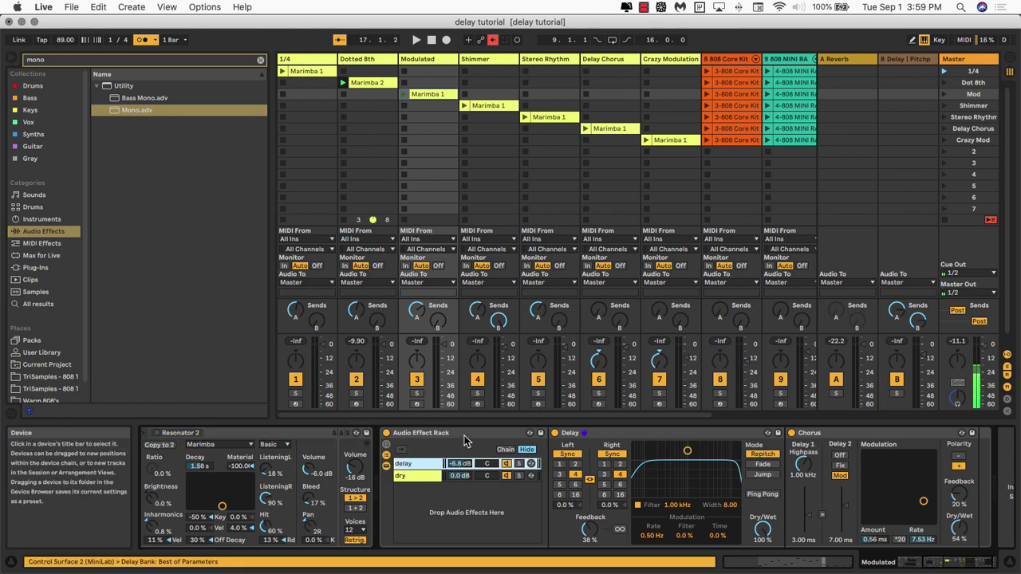
click(422, 476)
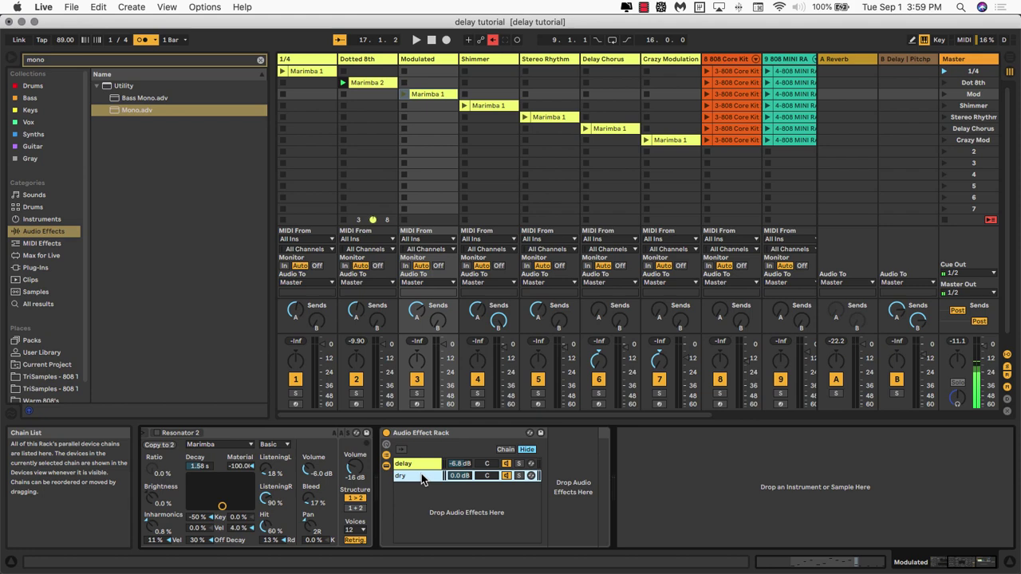
click(425, 466)
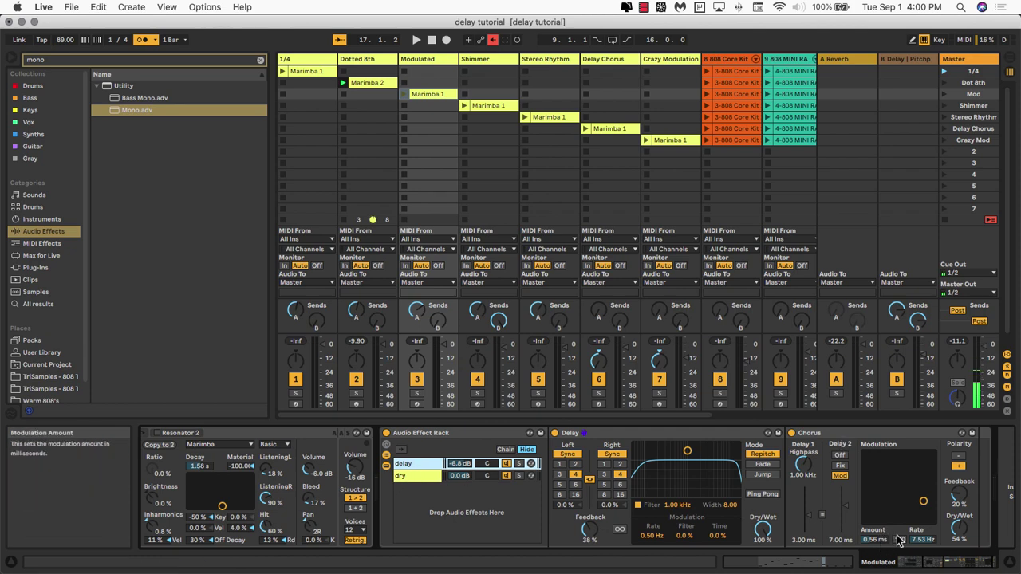
Step: Set the Chorus modulation to 2.52 ms at 0.38 Hz with Dry/Wet at 100%, and audition the Modulated clip with the Chorus off and on
click(874, 479)
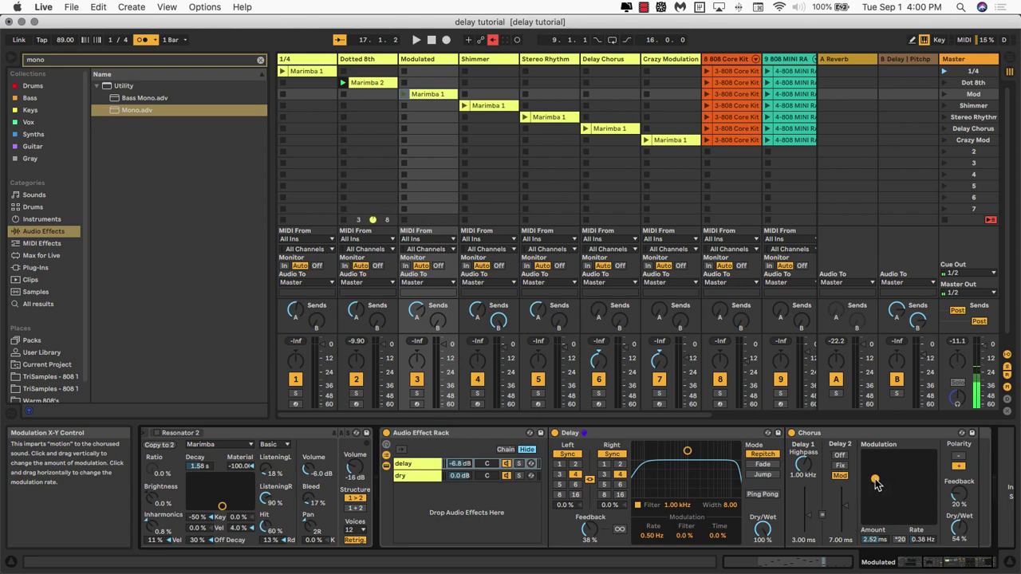
click(403, 94)
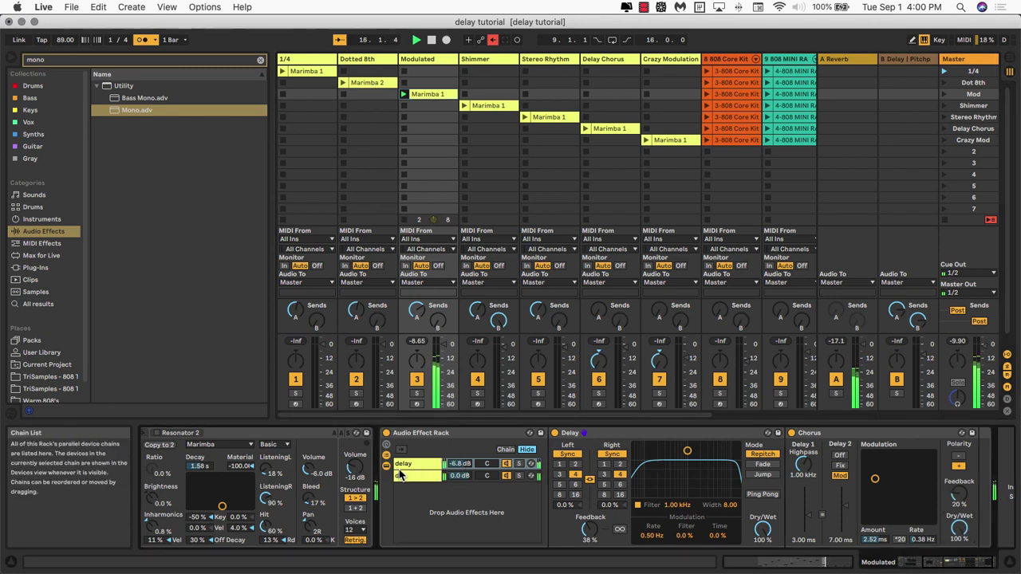
click(791, 435)
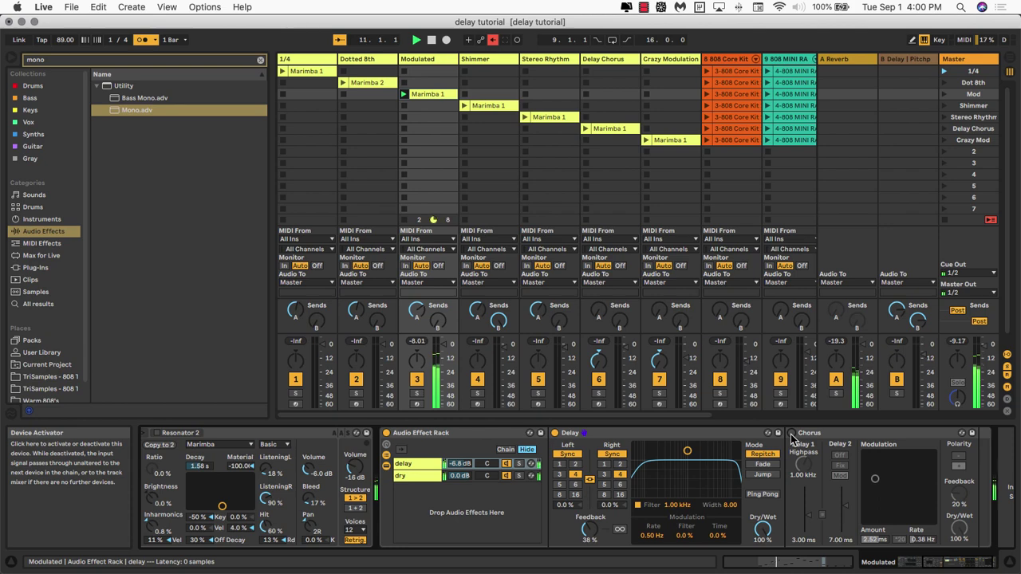
click(791, 435)
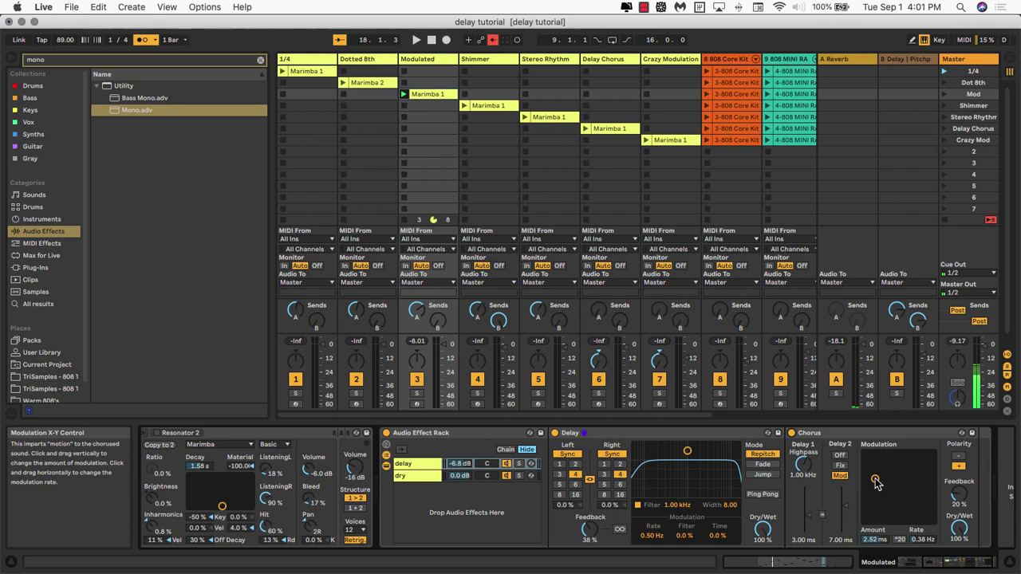
Step: Set the Chorus modulation to an amount of 1.81 ms and a rate of 4.18 Hz
drag(876, 483, 908, 485)
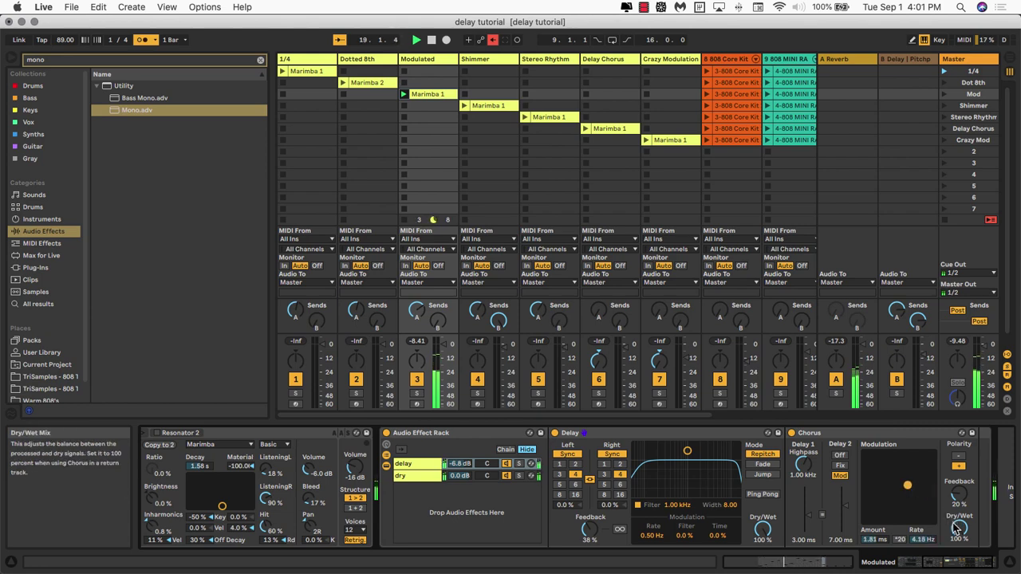
Step: Lower the Chorus Dry/Wet to 53% and stop the Modulated track's clip
drag(959, 528, 959, 562)
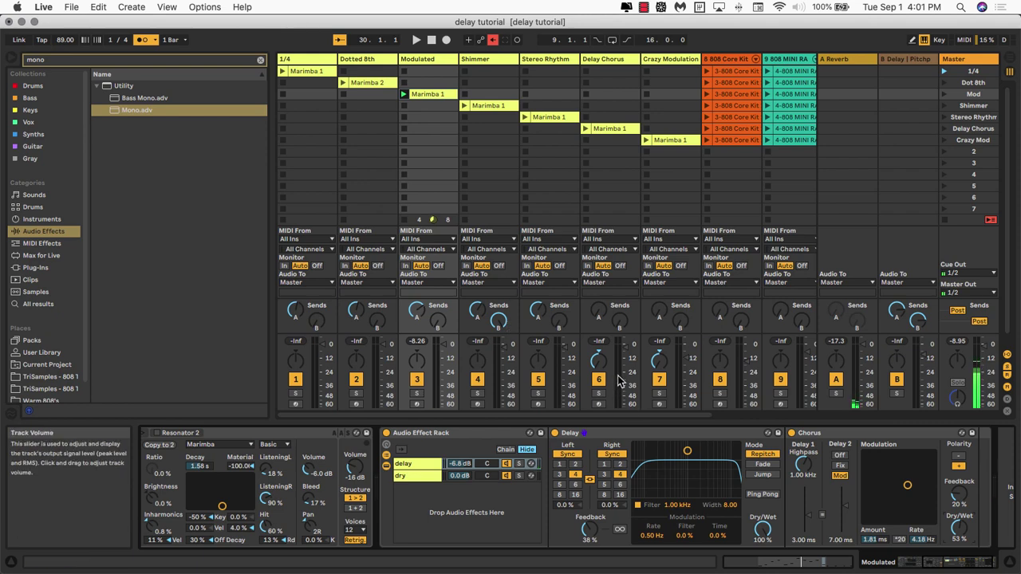
click(403, 227)
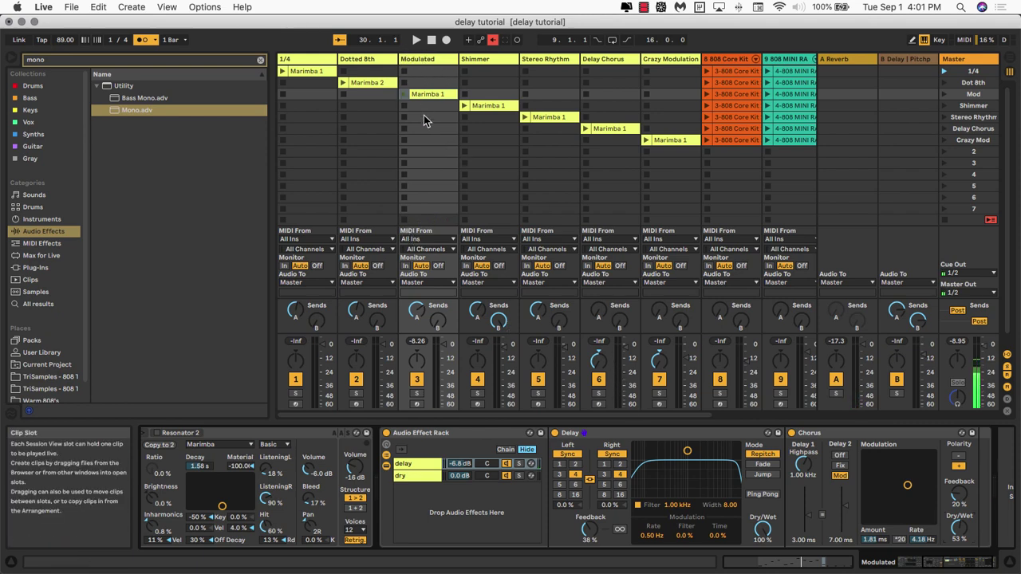
Step: Inspect the Shimmer track's devices and Marimba 1 clip, and show the device chain of return track B
click(504, 57)
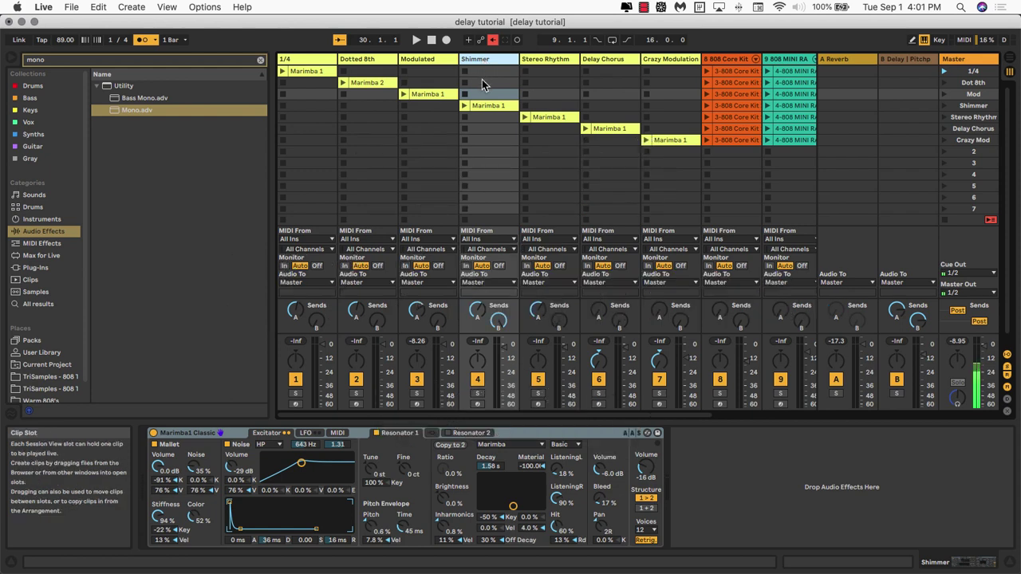
click(487, 106)
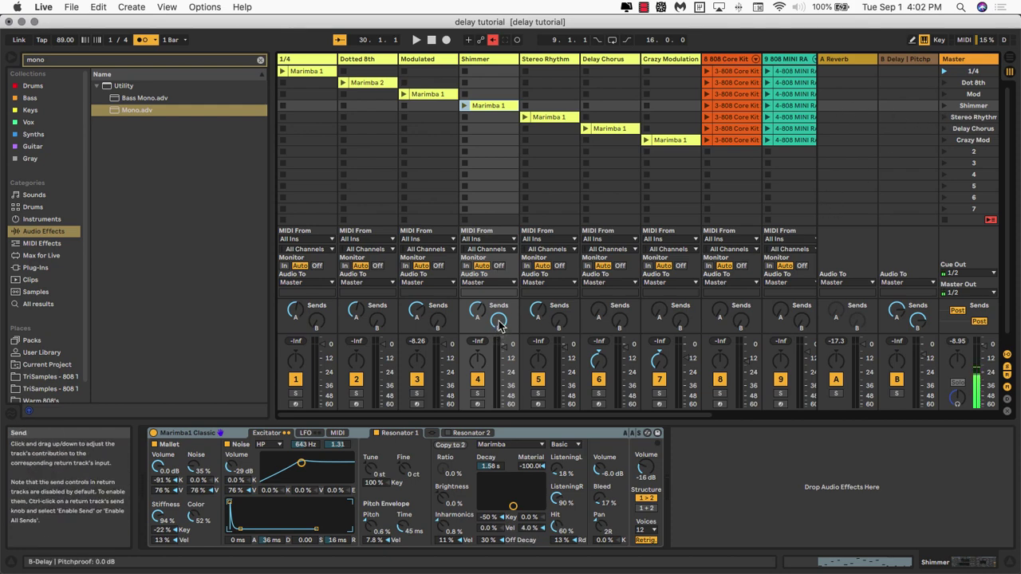
click(906, 61)
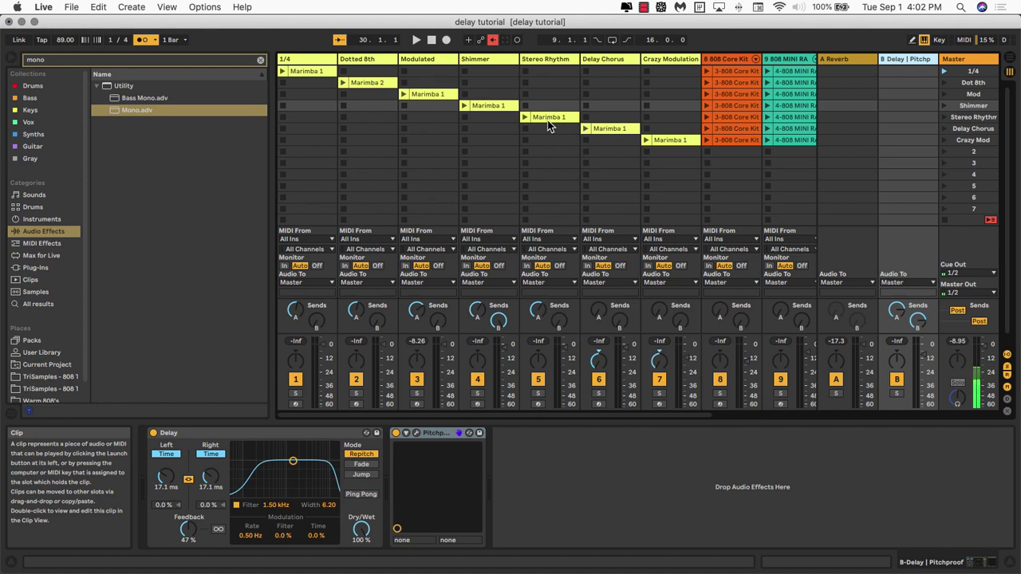
Step: Open the Pitchproof plug-in window on return track B to examine its blend, pitch and key settings, and clear the browser search
double_click(436, 438)
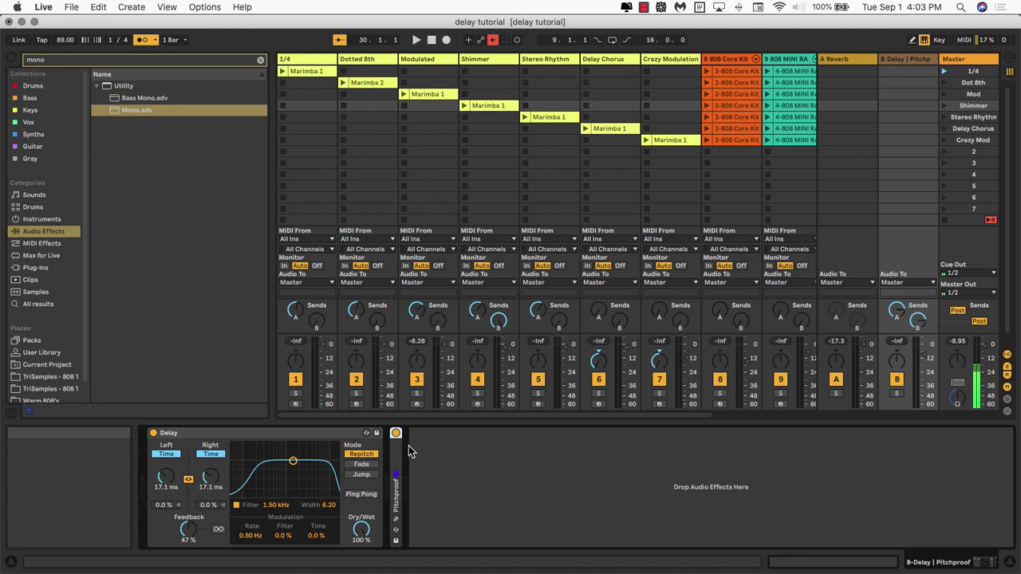
double_click(399, 450)
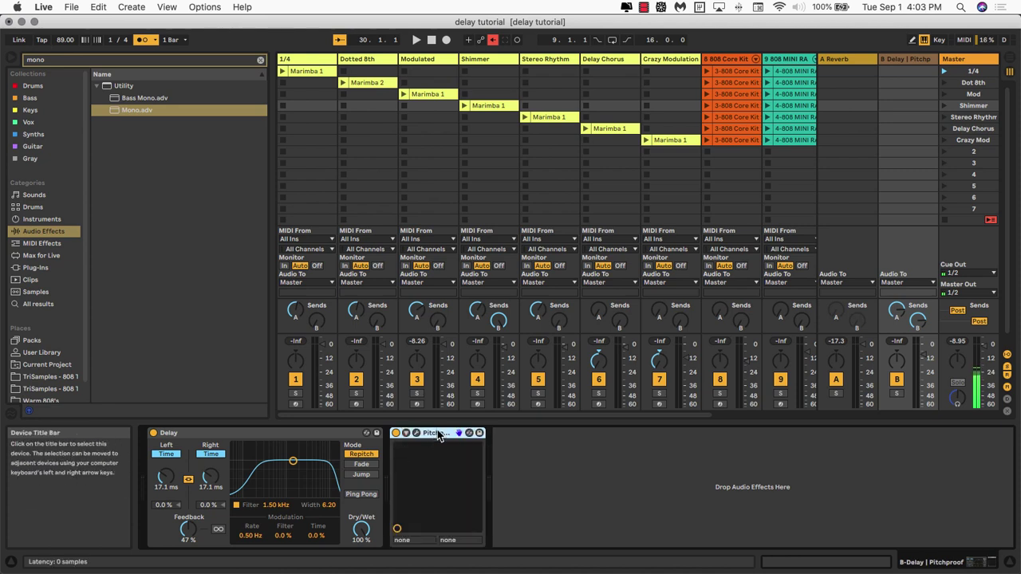
click(416, 433)
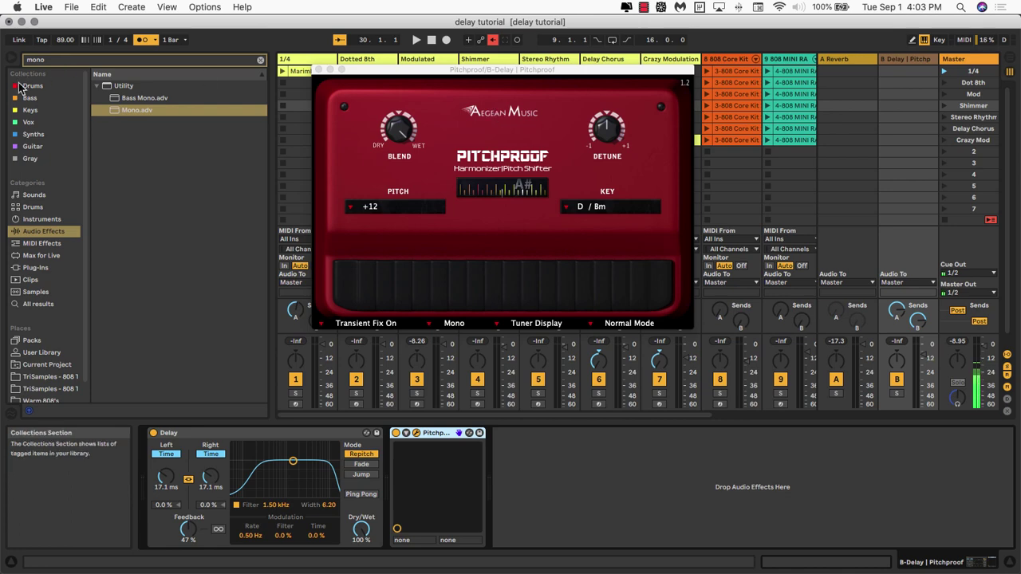
click(260, 60)
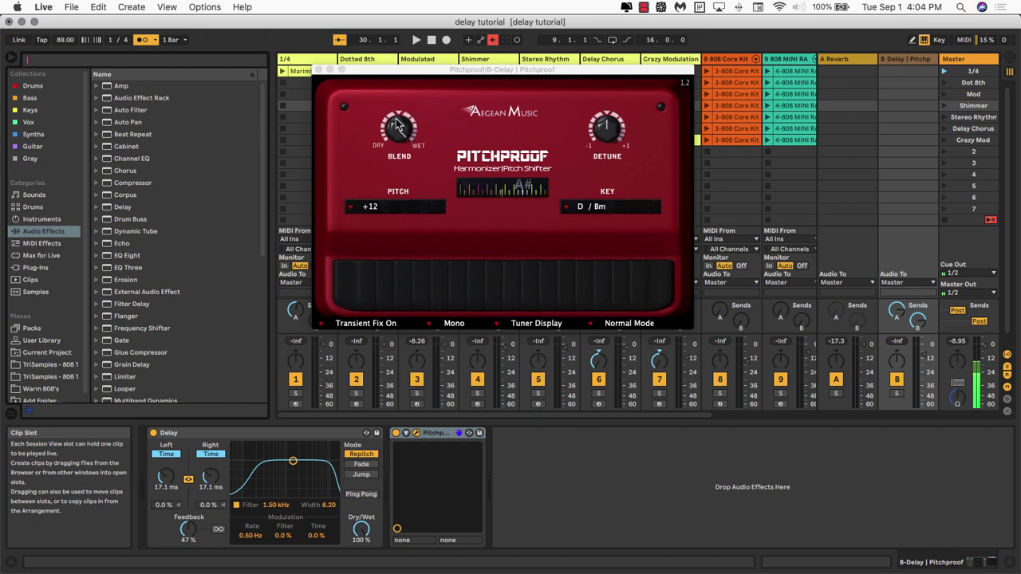
Step: Close the Pitchproof window and bring up the option to enable send B on the A Reverb return track
click(318, 70)
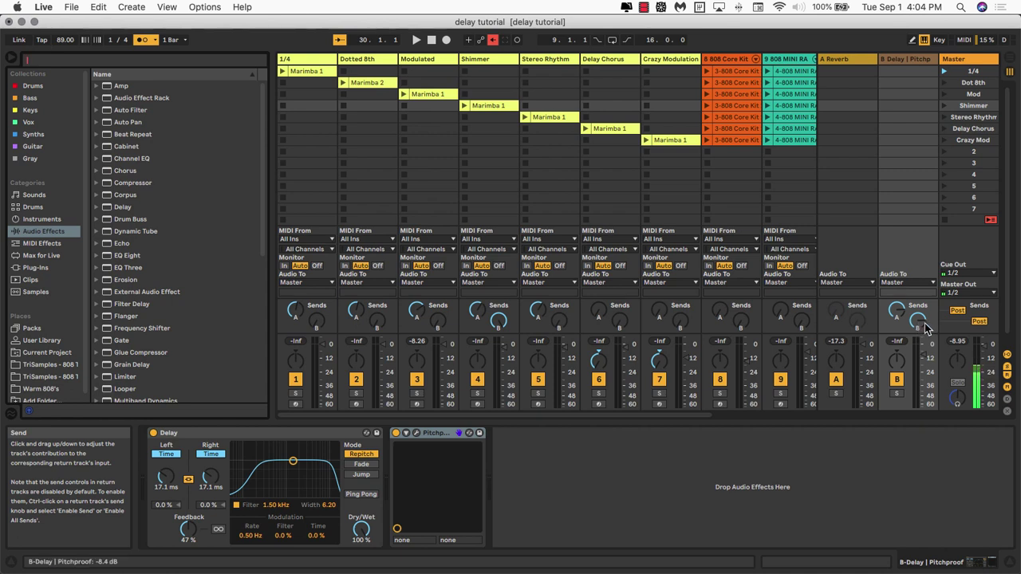
right_click(859, 327)
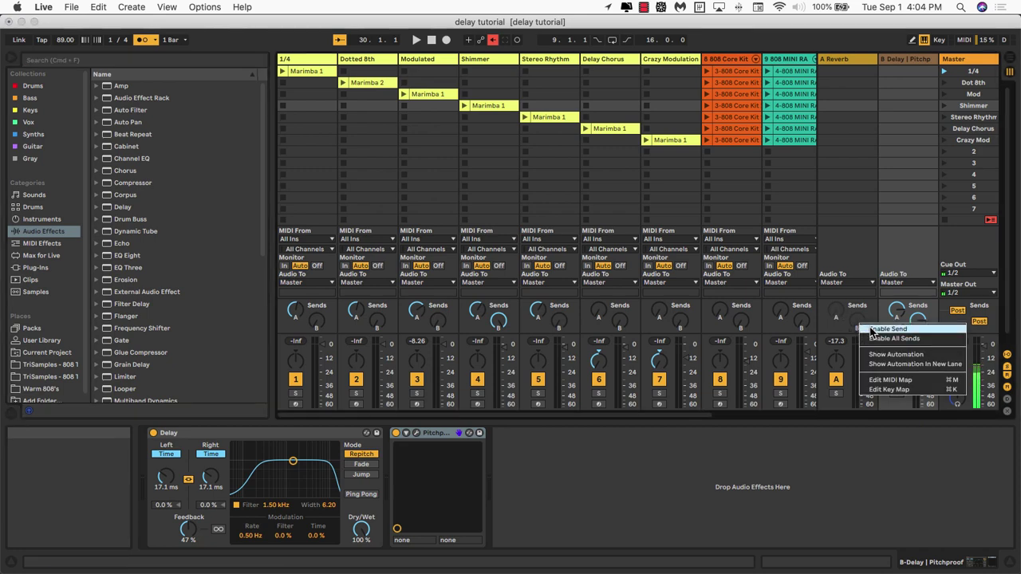
click(872, 329)
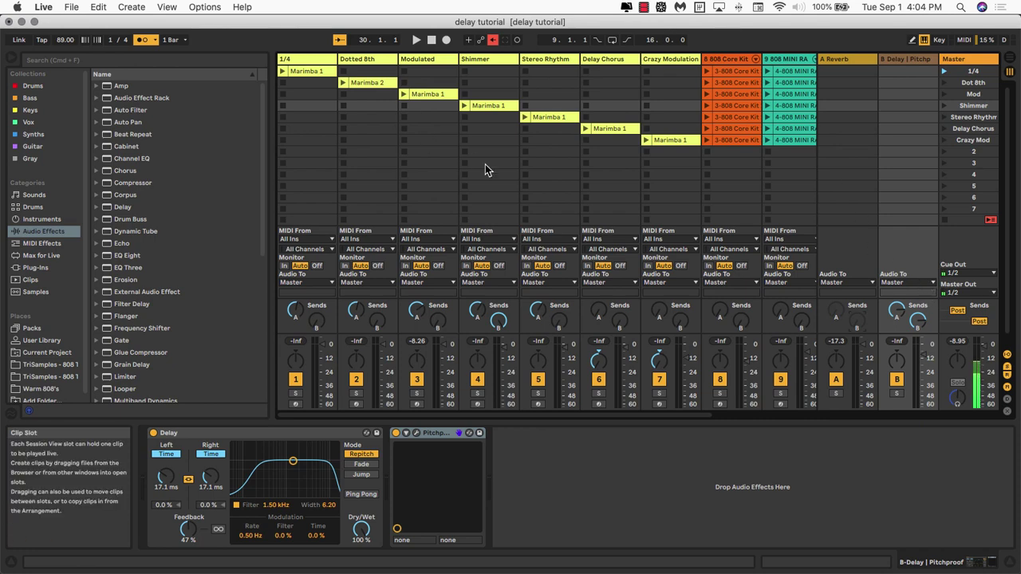
Step: Audition the Shimmer track's Marimba 1 clip, inspect return track B's Delay and its send back to itself, and replay the clip
click(464, 105)
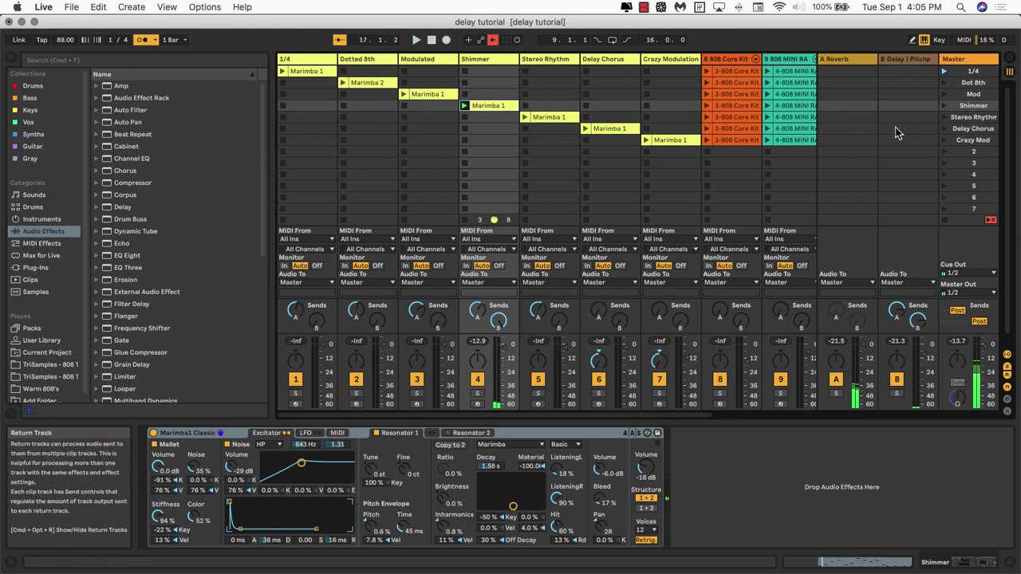
click(902, 61)
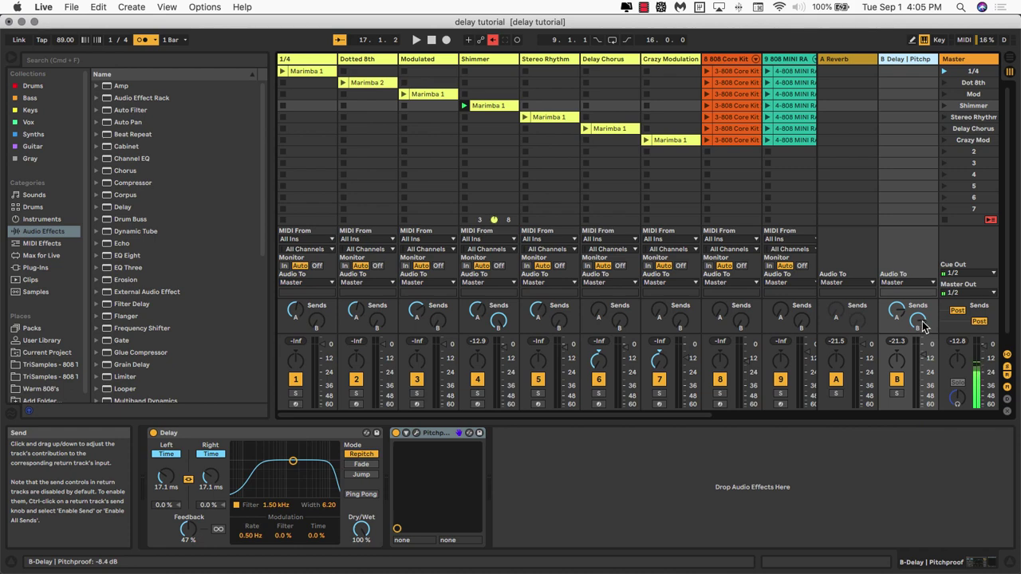
click(465, 106)
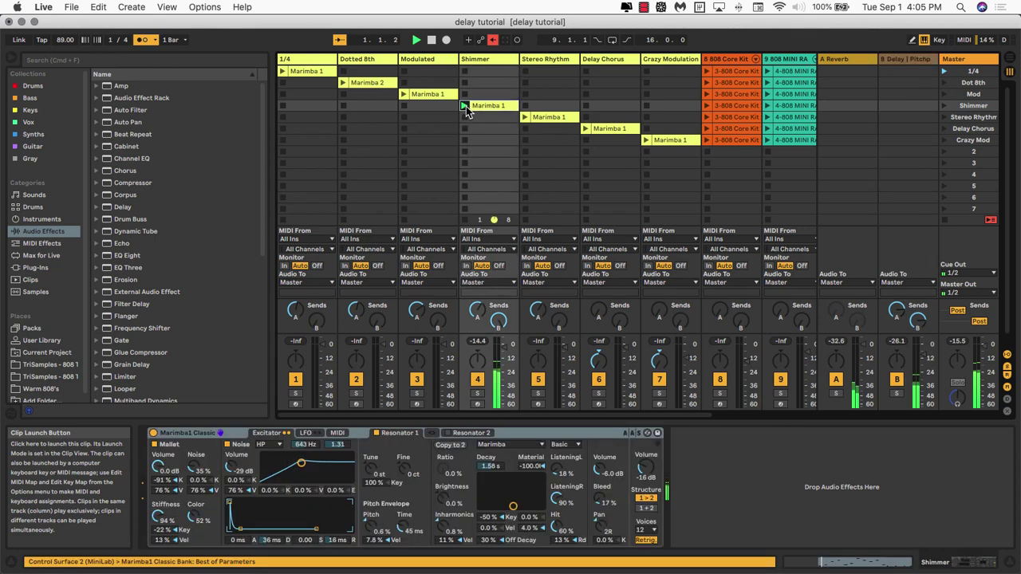
Step: Set return track B's Delay to 44.7 ms, 62% feedback and 55% Time modulation during playback, and stop the Shimmer clip
click(915, 62)
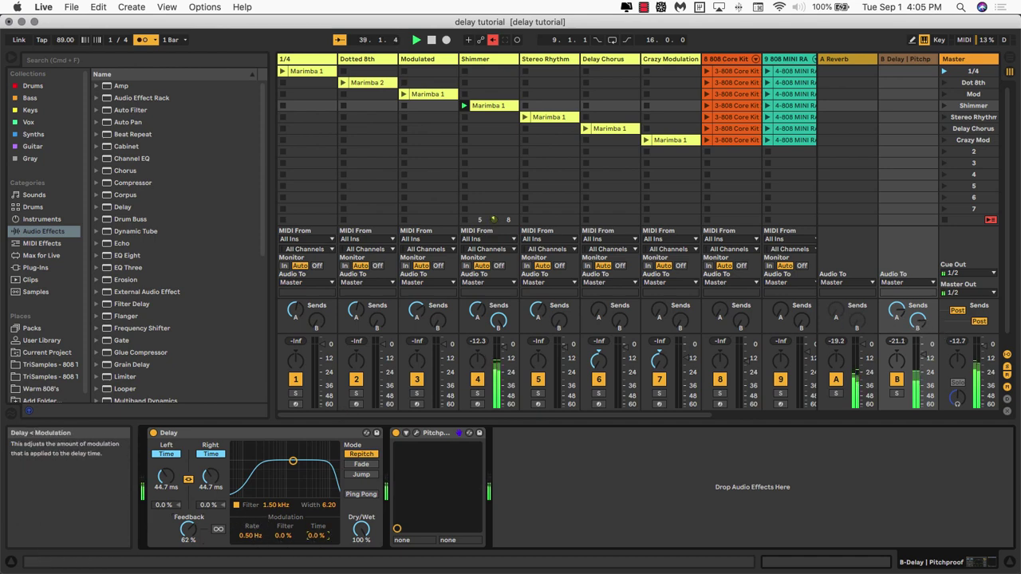
drag(317, 535, 317, 510)
click(1003, 7)
scroll(865, 103, left, 5)
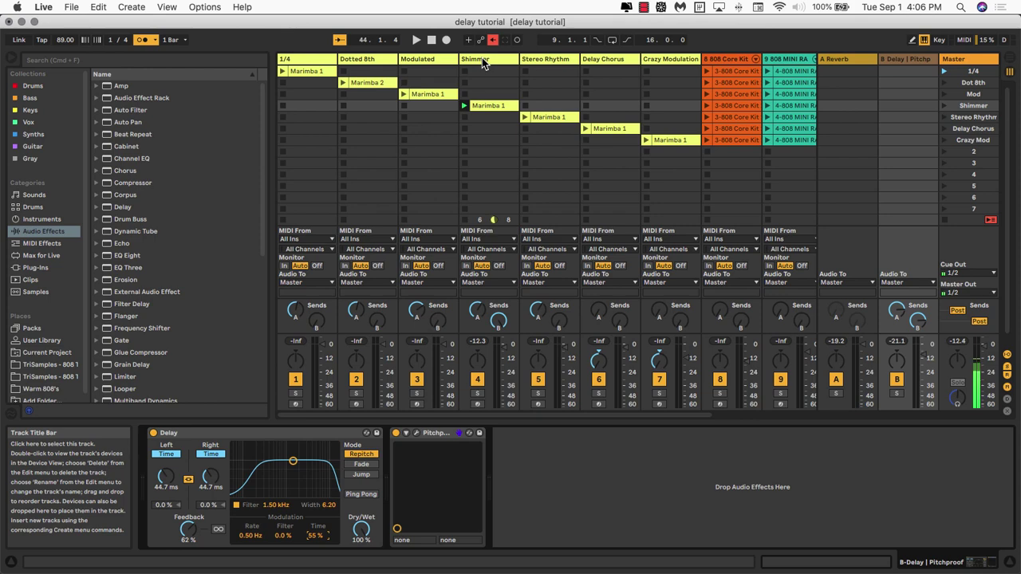
click(464, 220)
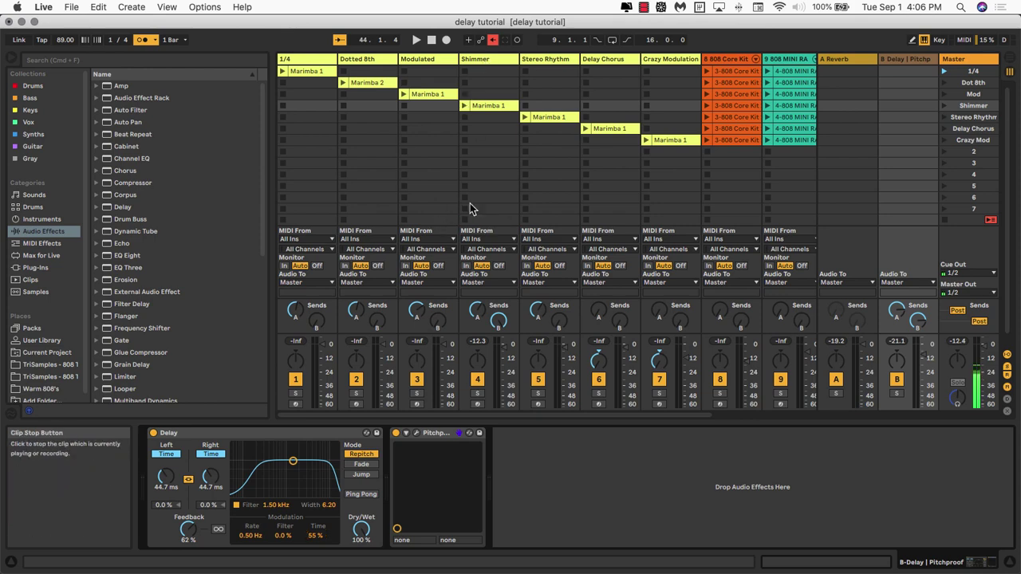
Step: Inspect the Ping Pong Delay on the Stereo Rhythm track and audition its Marimba 1 clip
click(541, 61)
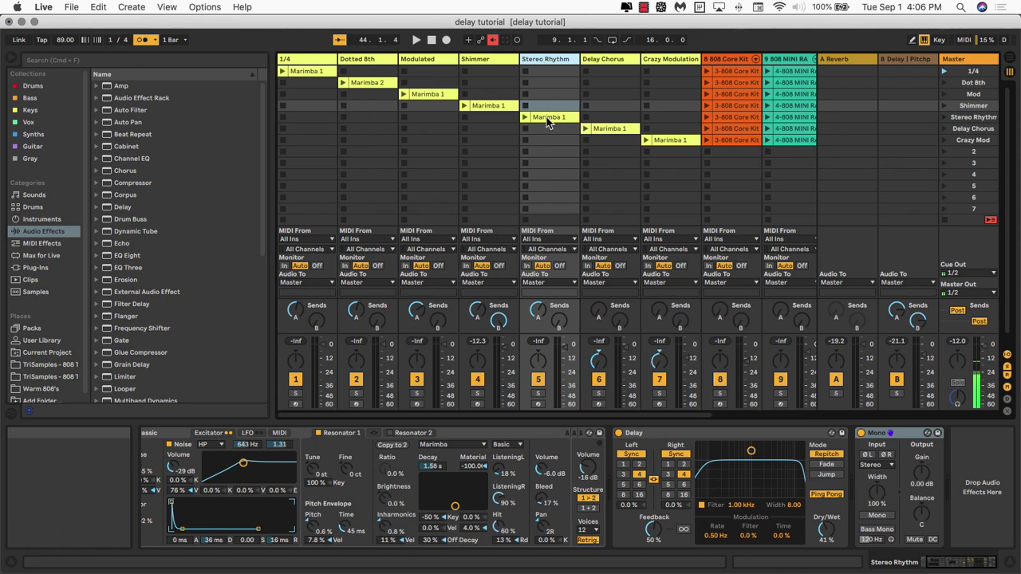
click(681, 434)
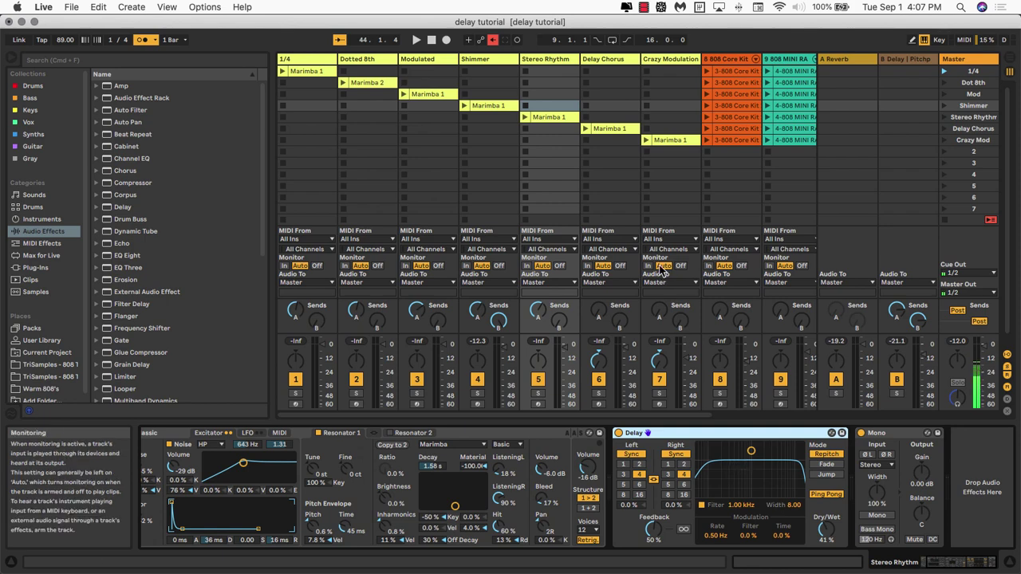
click(525, 116)
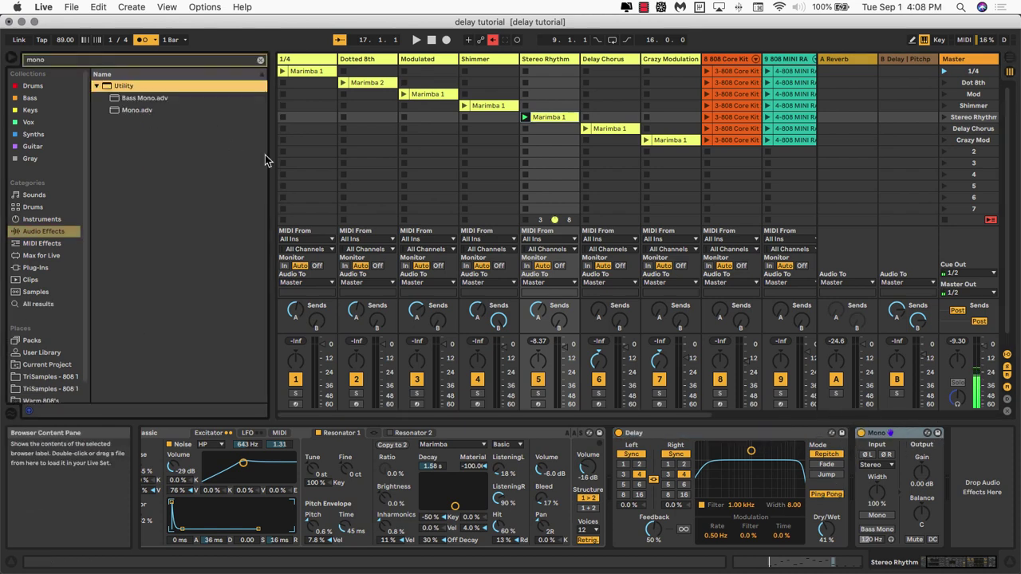
Step: Enable Mono on the Stereo Rhythm track's Utility, set its input channel mode to Left, and audition the clip
click(879, 516)
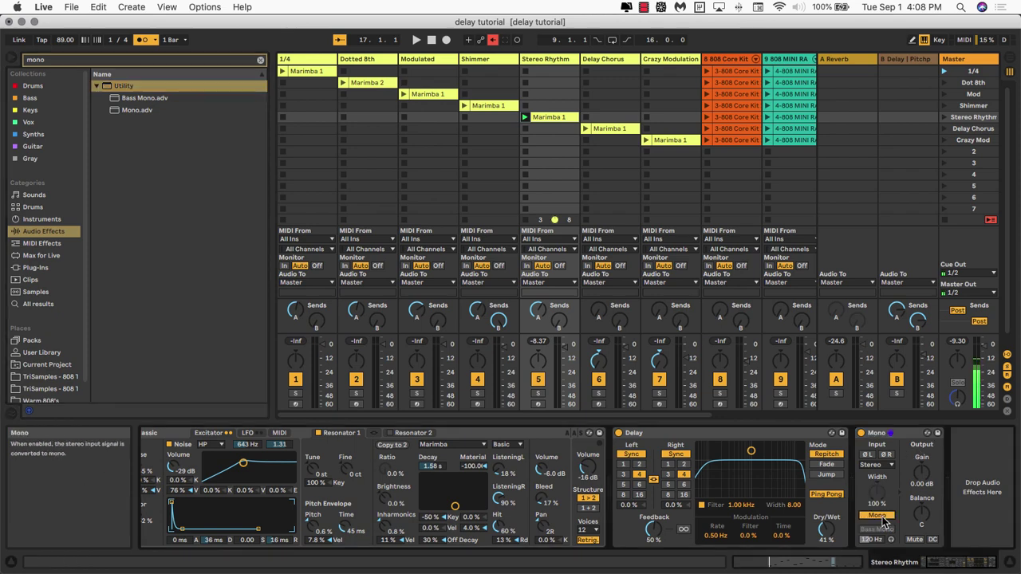
click(885, 465)
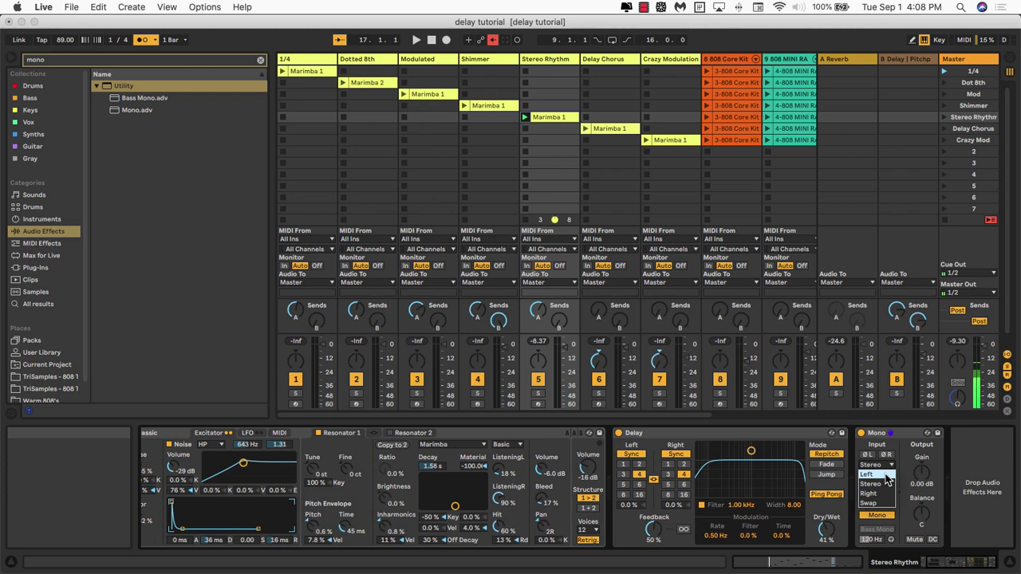
click(887, 477)
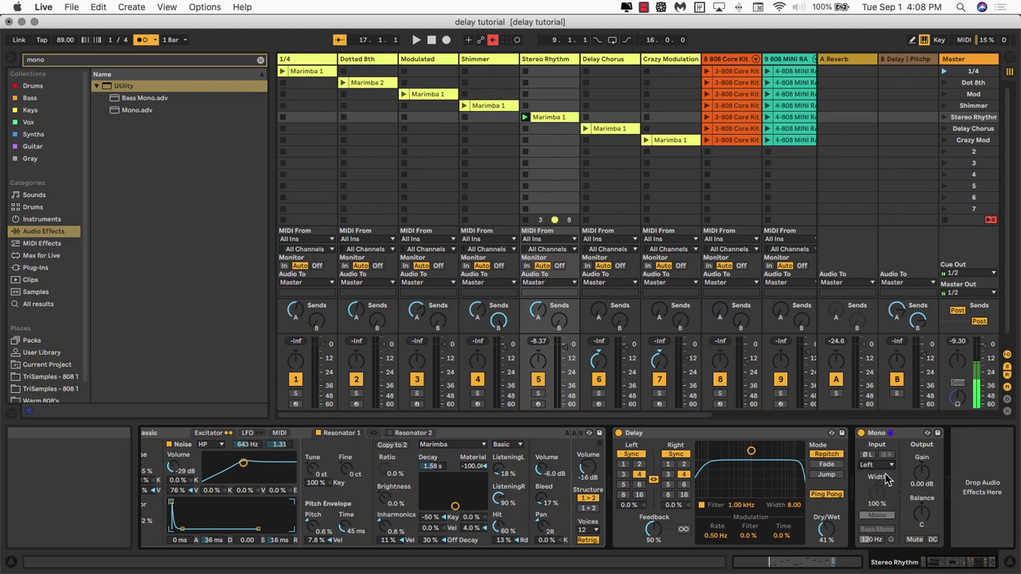
click(525, 118)
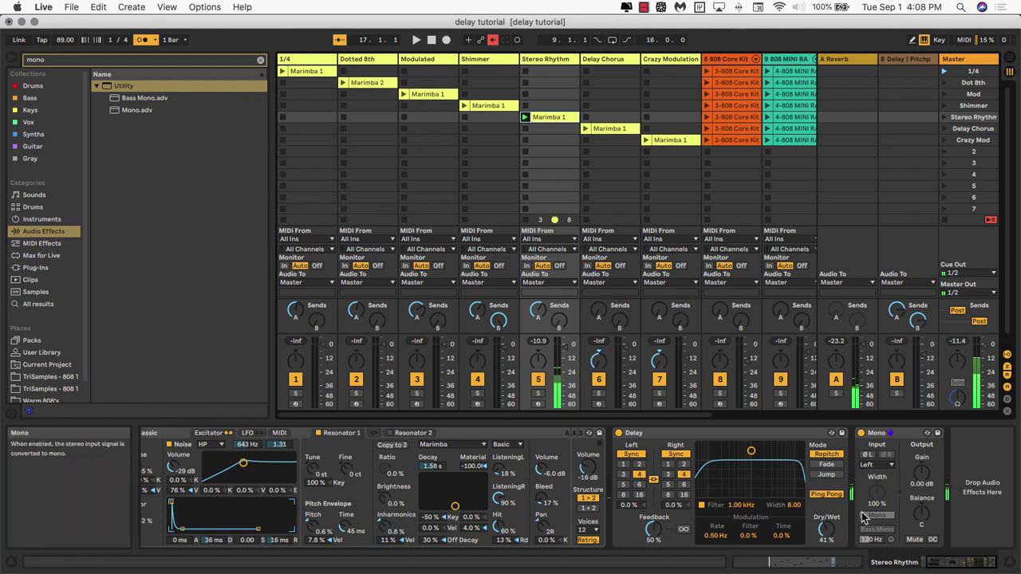
Step: Switch the Utility's input channel mode to Right and audition the Stereo Rhythm clip again
click(876, 466)
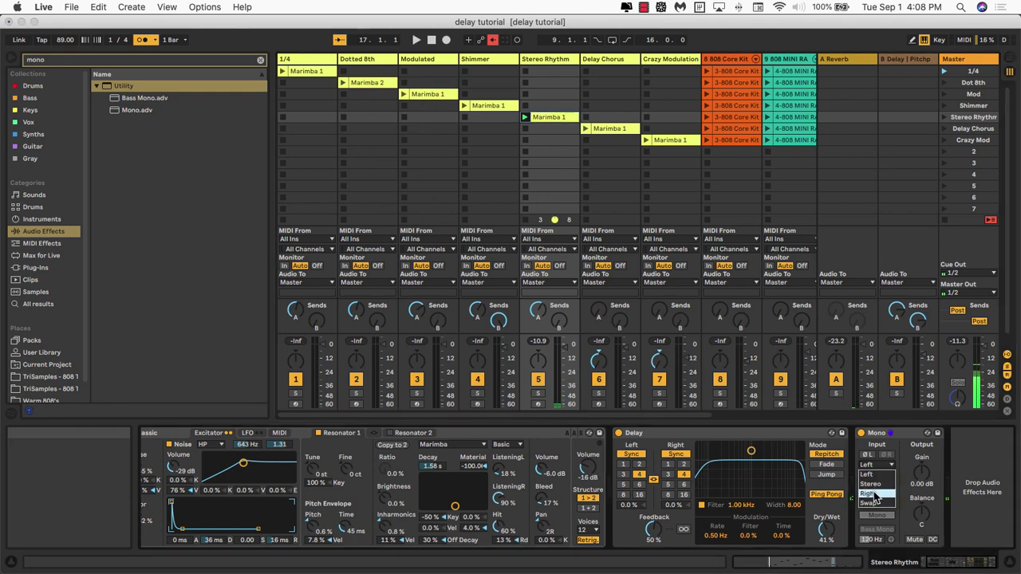
click(875, 495)
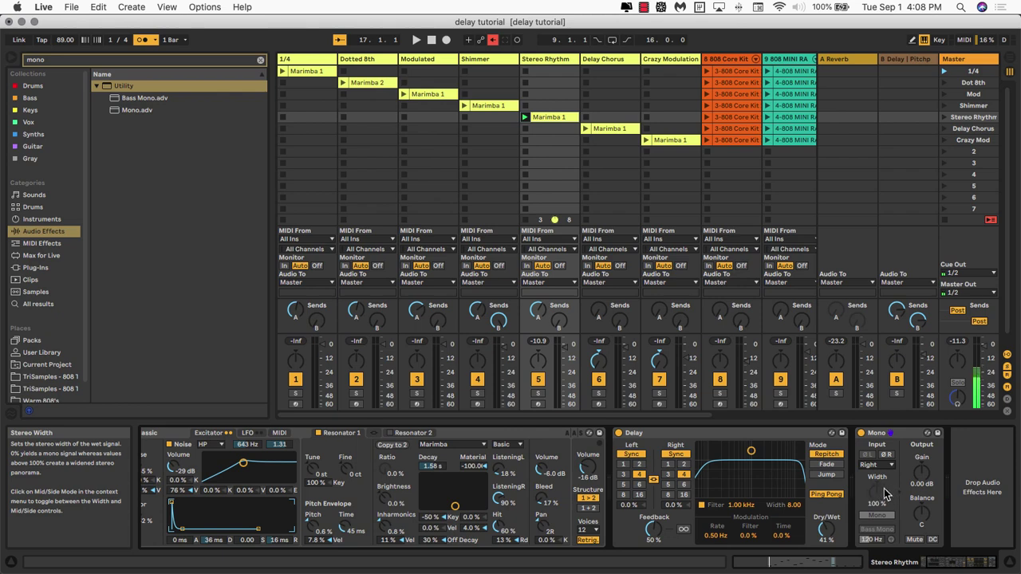
click(526, 118)
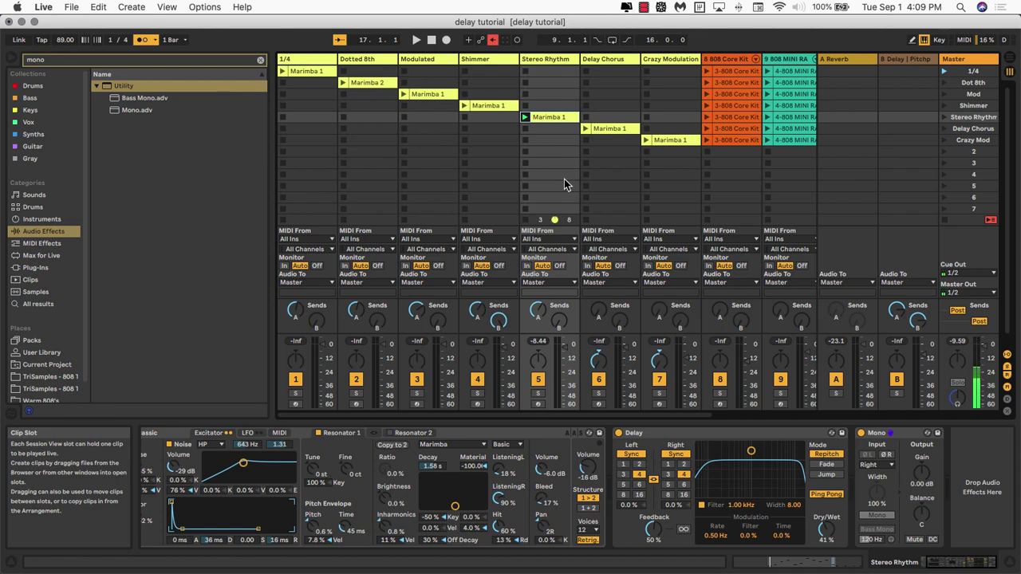
Step: Show the Delay Chorus track's devices, audition its clip with the Delay off and on, and stop the clip
click(606, 62)
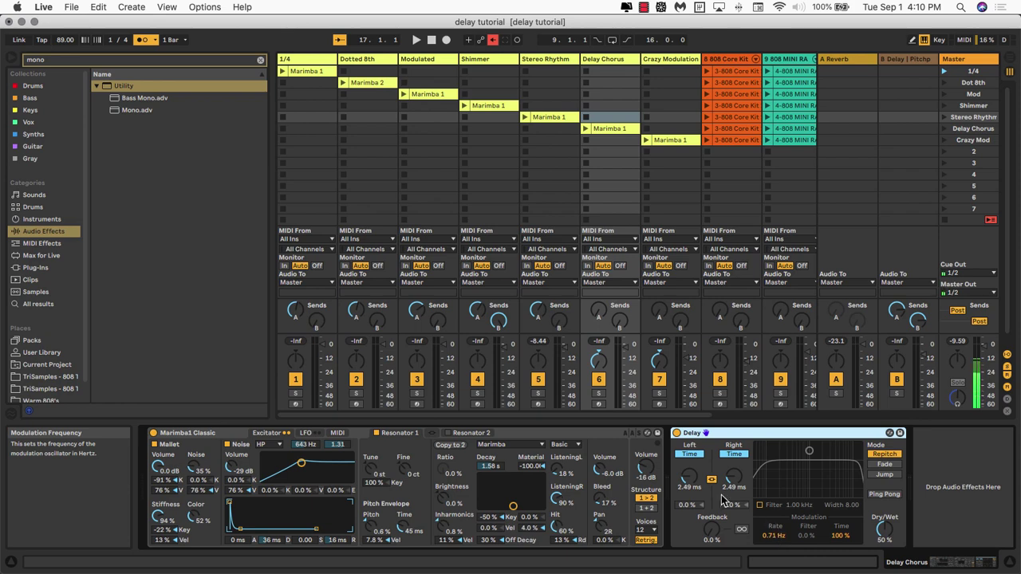
click(586, 129)
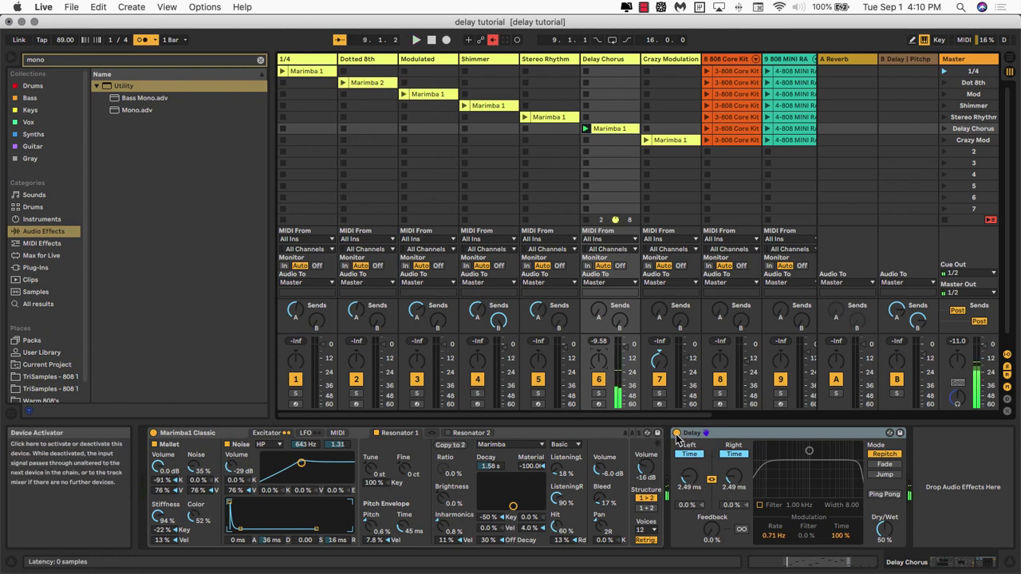
click(676, 434)
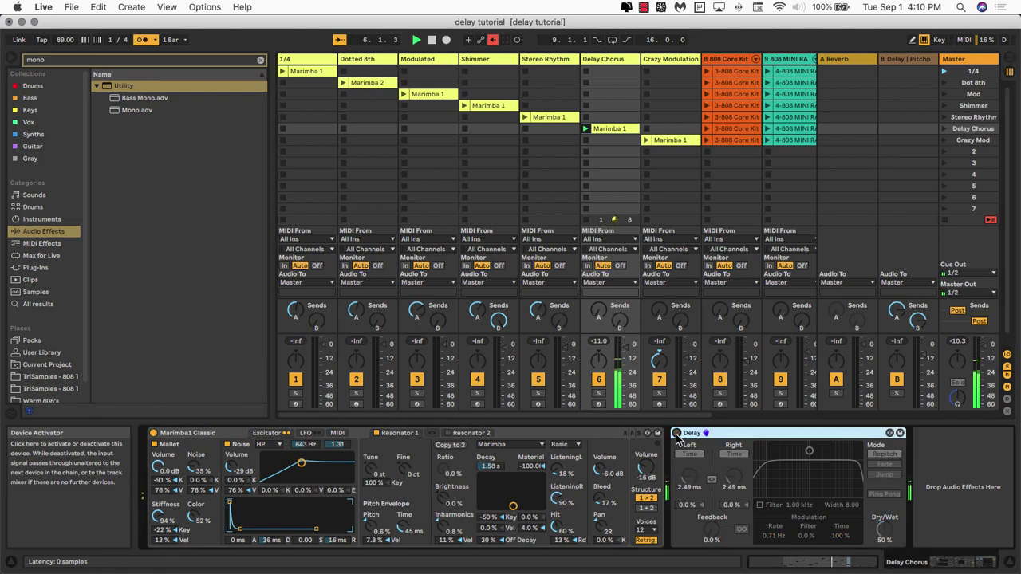
click(676, 434)
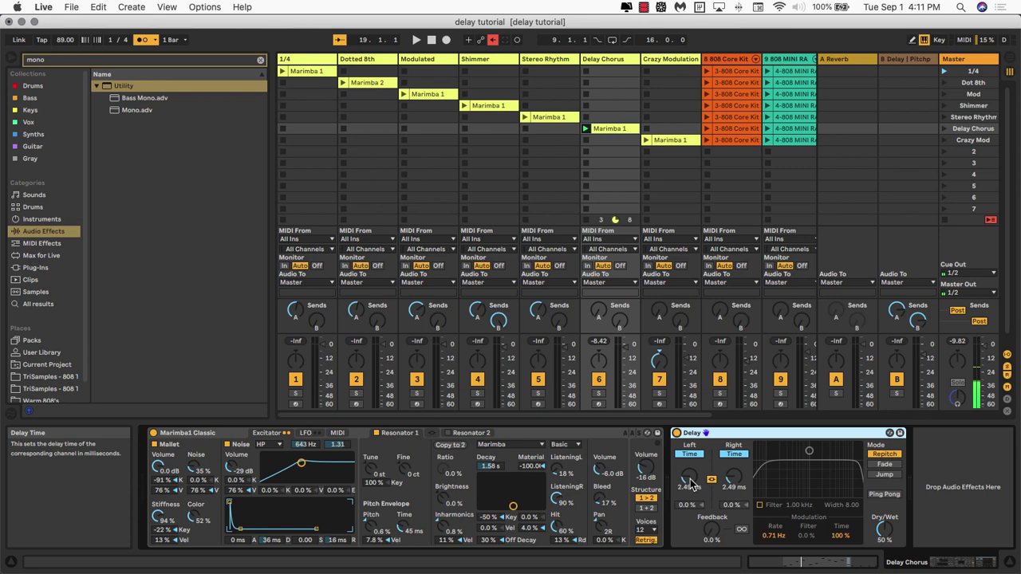
click(586, 221)
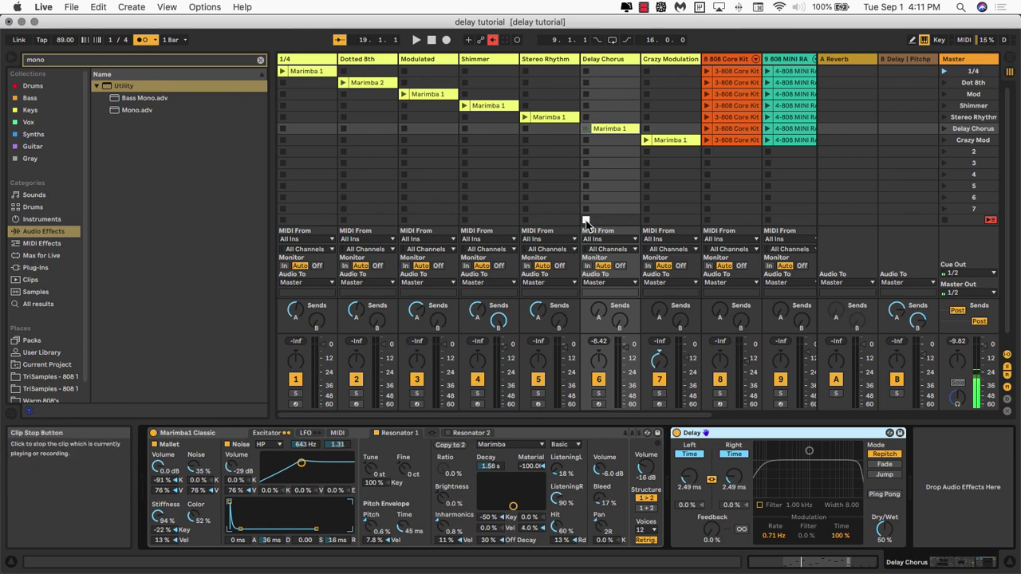
Step: Show the Crazy Modulation track's device chain to examine its LFO and Delay
click(667, 58)
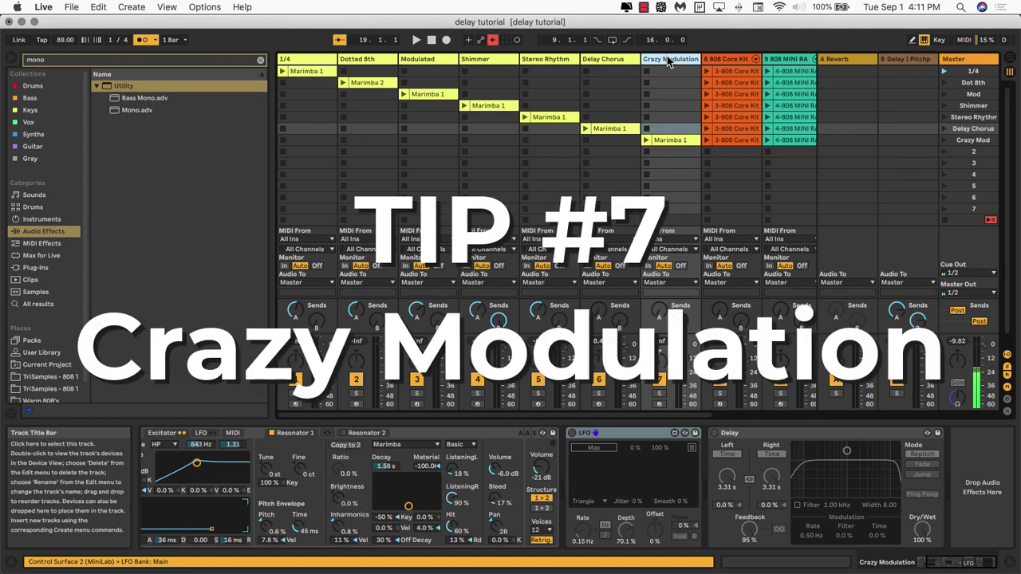
double_click(661, 58)
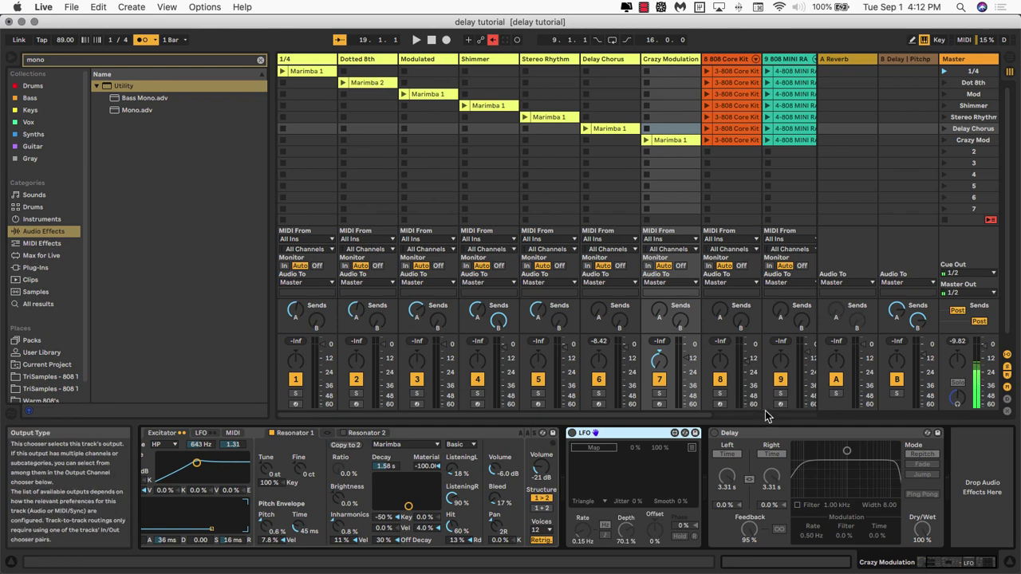
Step: Turn on the Crazy Modulation track's Delay and lower its linked left and right delay times to 87.7 ms
click(714, 433)
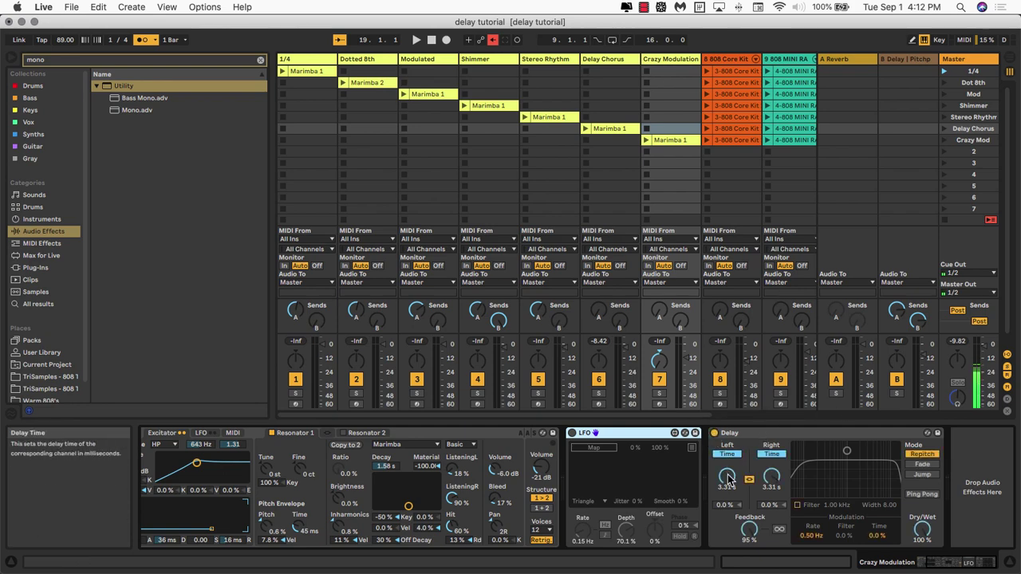
drag(726, 475, 726, 520)
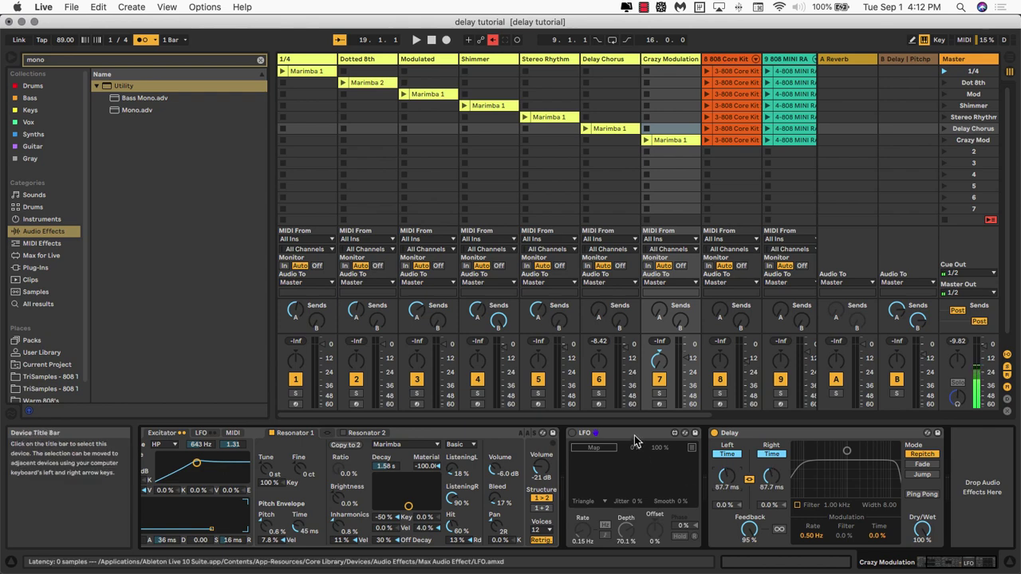
Step: Search the browser for "lfo" and locate LFO.amxd among the Core Library's Max Audio Effect devices
click(260, 60)
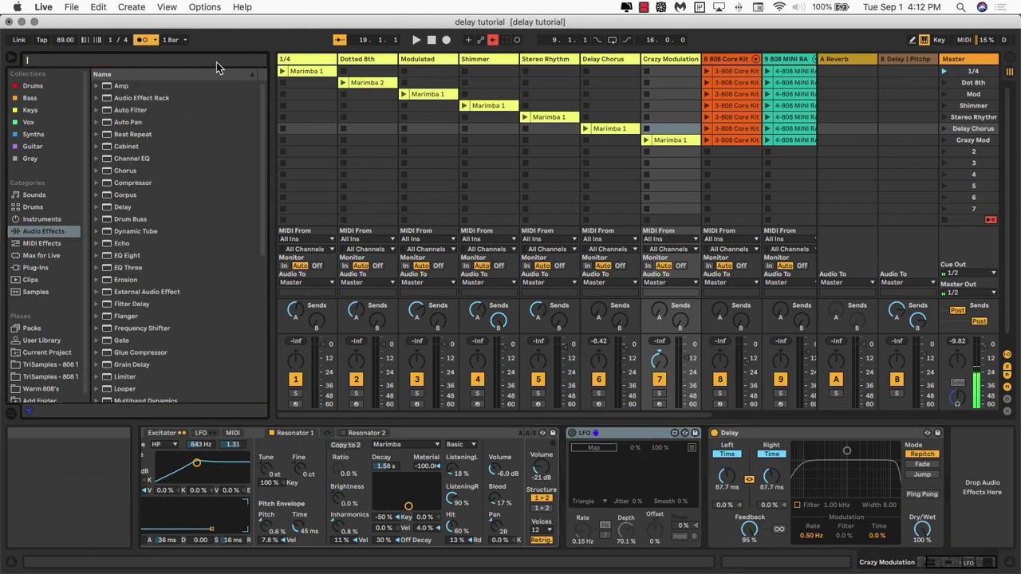
text(lfo)
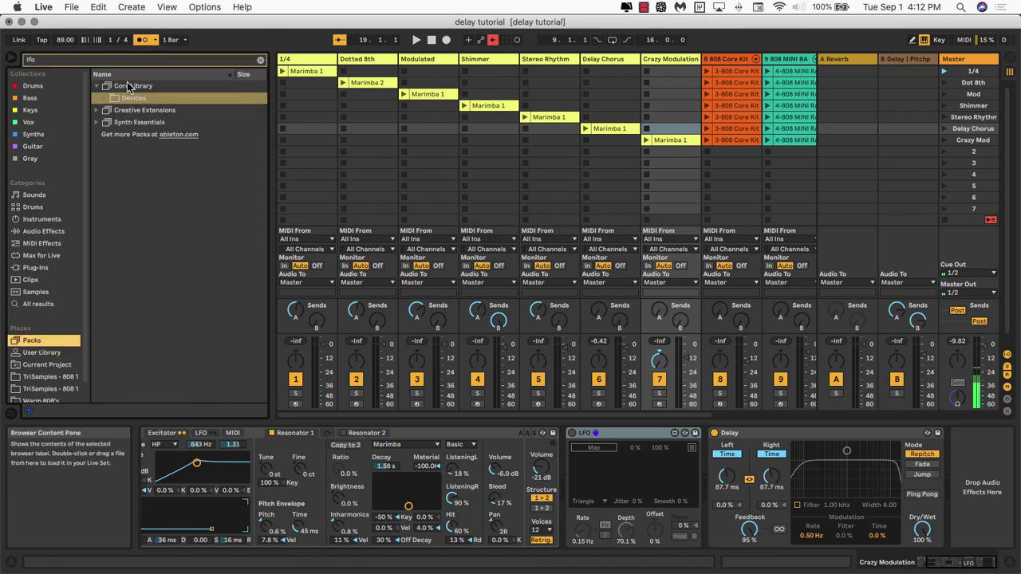
click(105, 97)
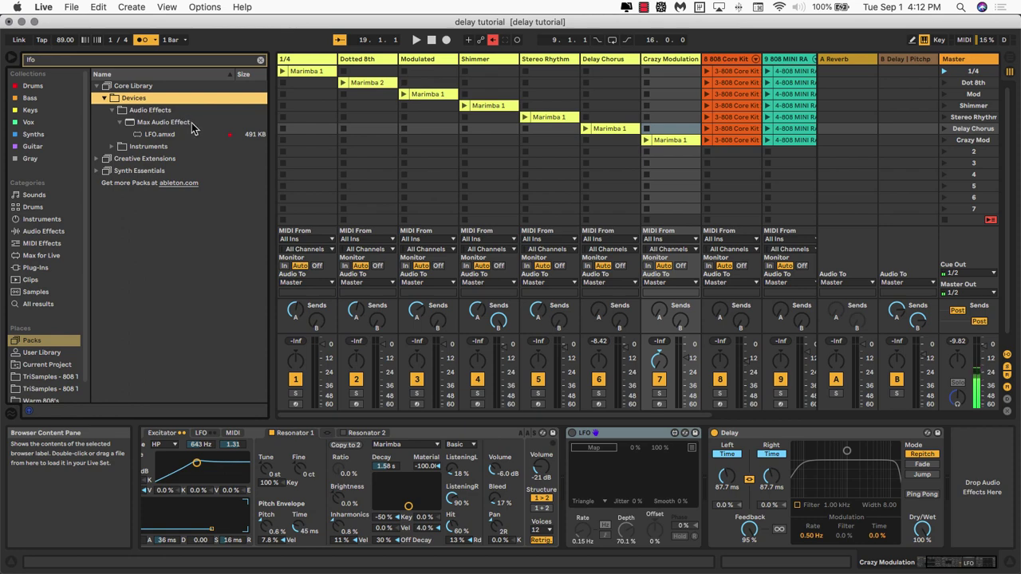
click(160, 134)
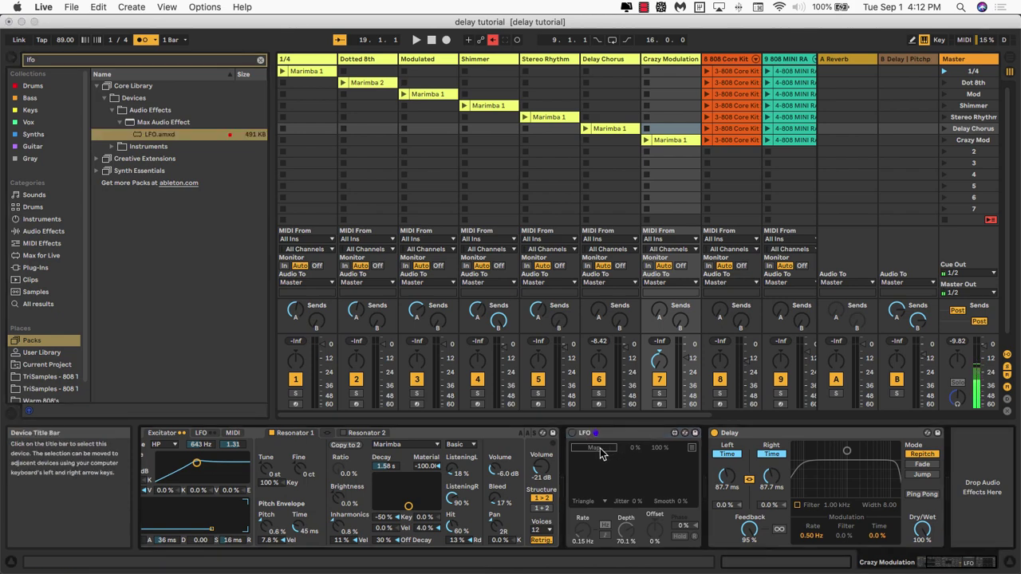
Step: Enable the LFO, map it to the Delay's left time at a 0.08 Hz rate, and audition the Crazy Modulation clip without the metronome
click(572, 432)
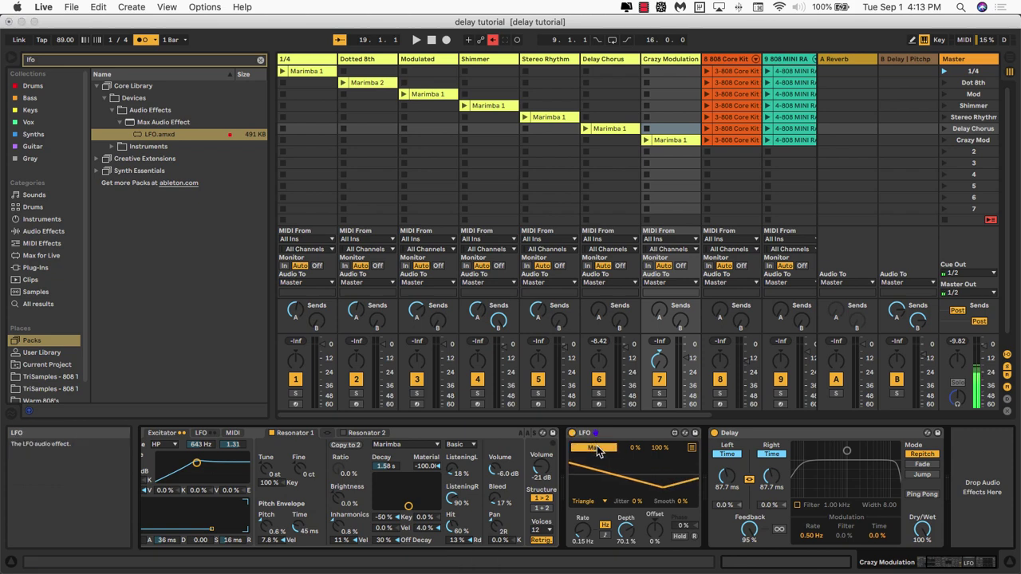
click(725, 476)
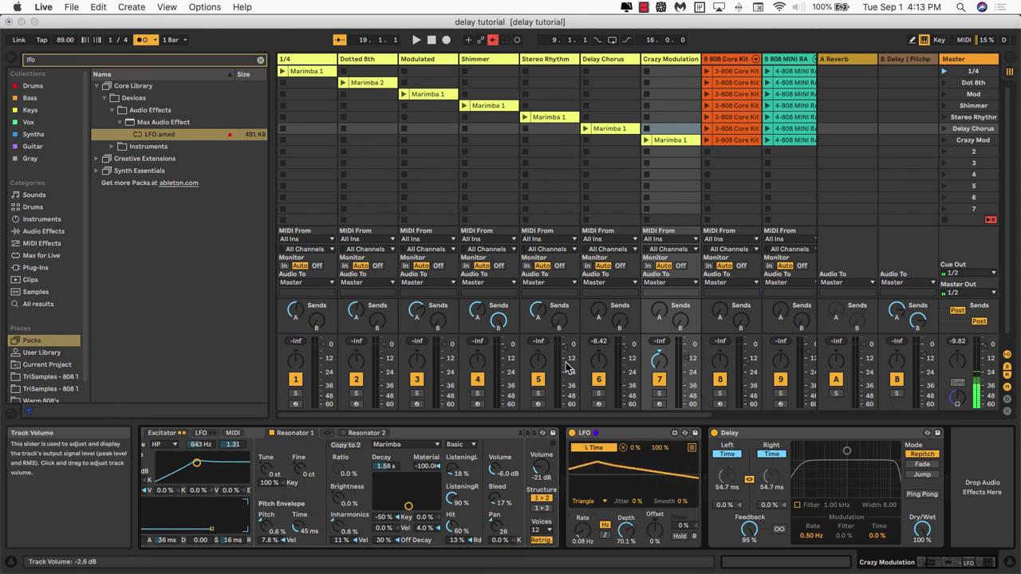
click(646, 140)
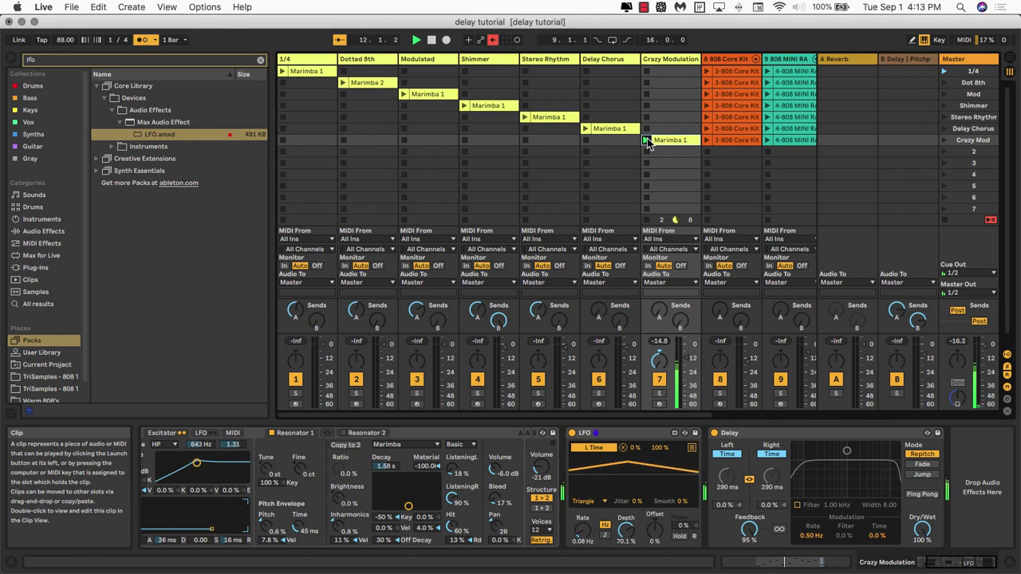
click(143, 39)
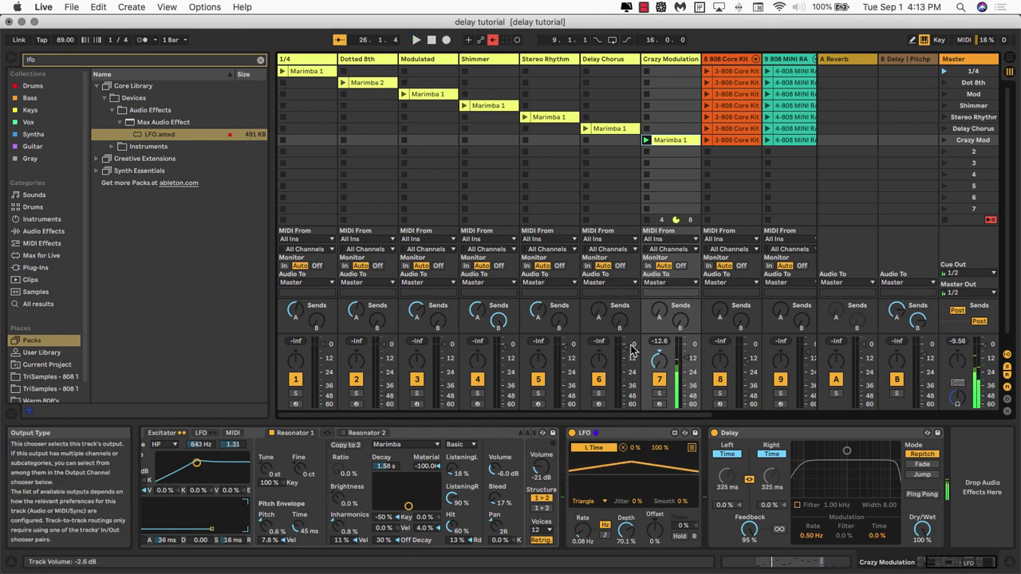
Step: Bypass the Delay, remove the LFO's mapping to its left time, and re-enable the Delay for manual control
click(714, 433)
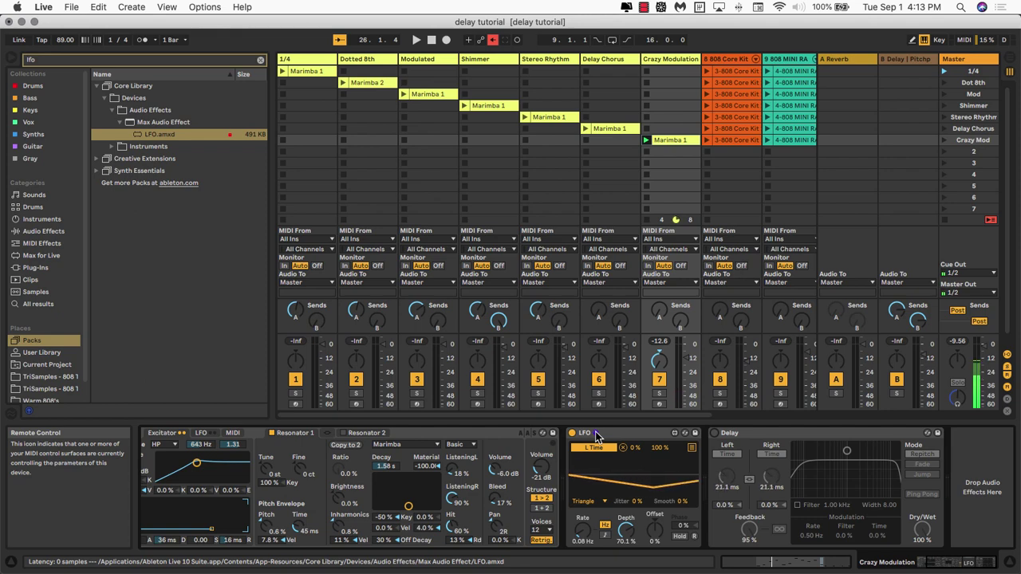
click(740, 479)
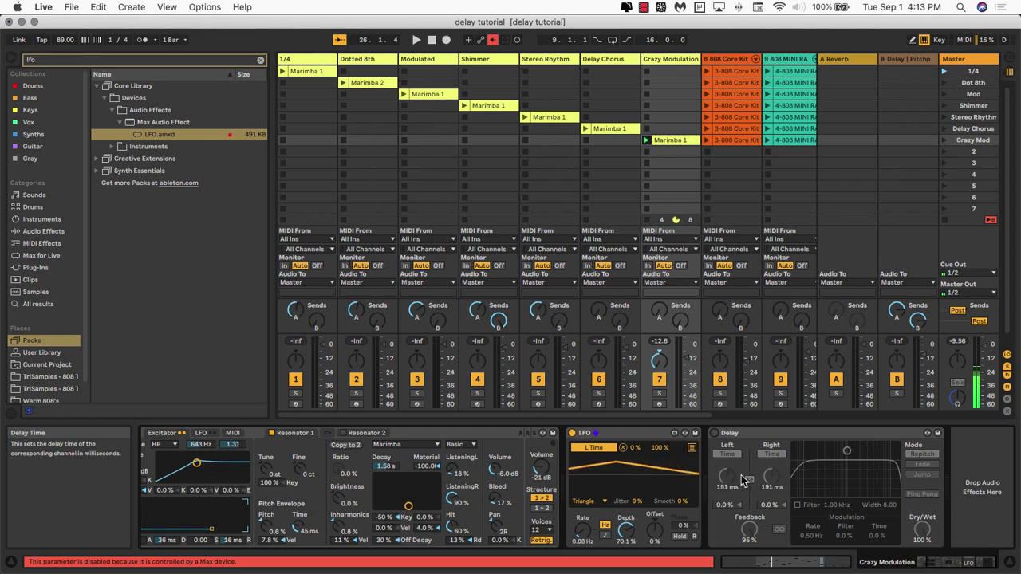
click(623, 448)
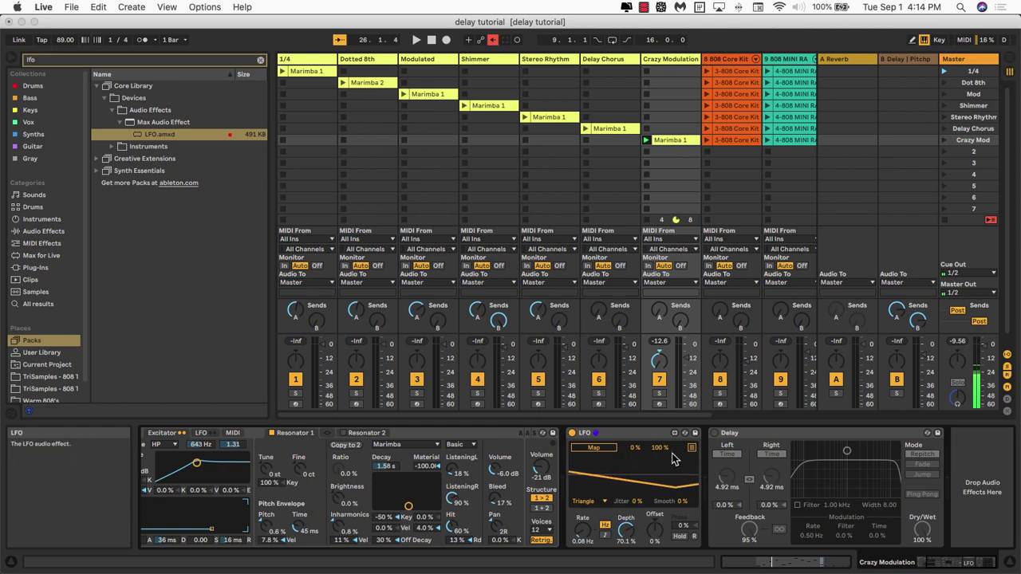
click(714, 433)
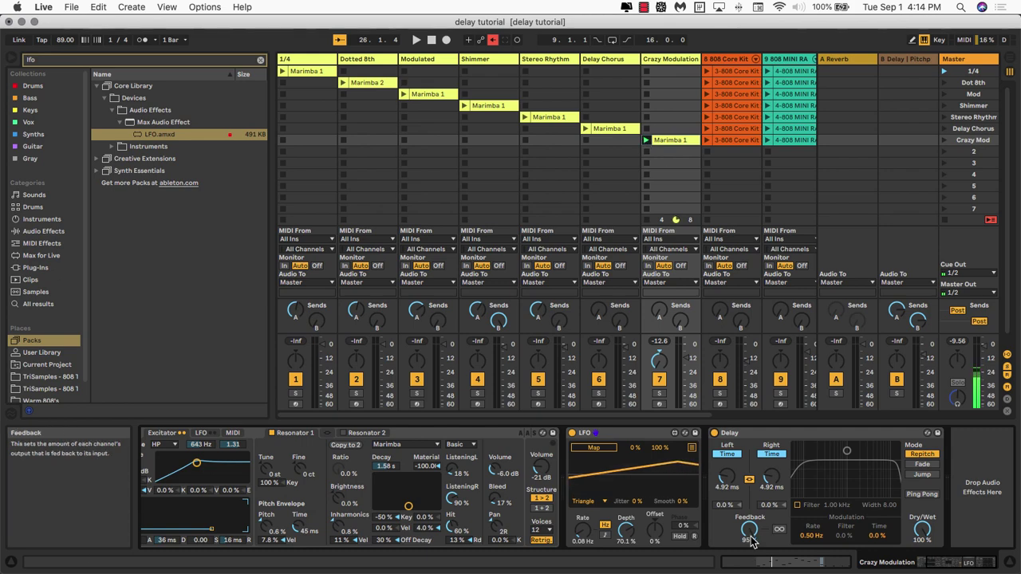
Step: Play and stop the Crazy Modulation clip, then sweep the Delay's linked time down to 157 ms and 19.2 ms with Ping Pong enabled
click(646, 141)
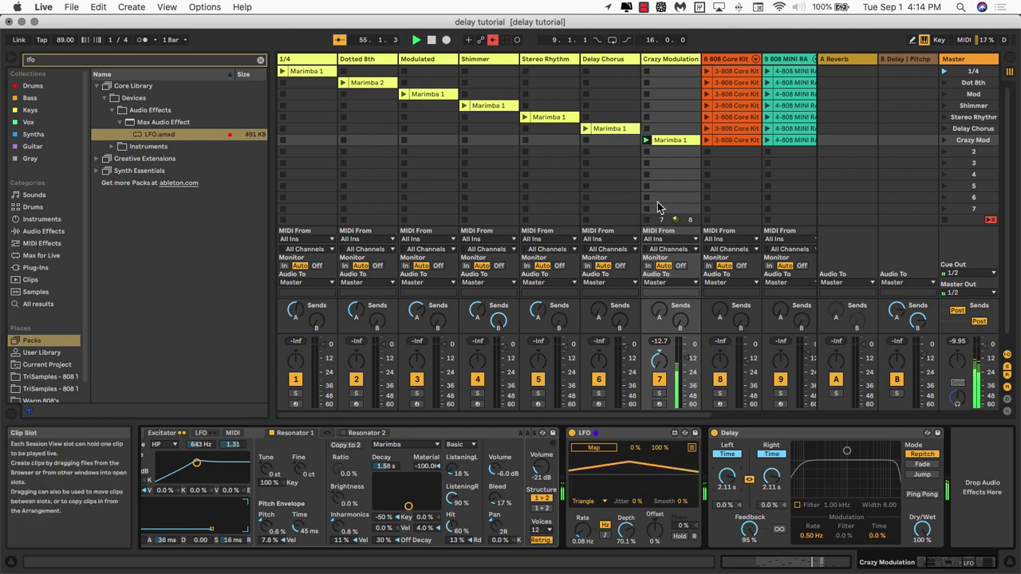
click(648, 226)
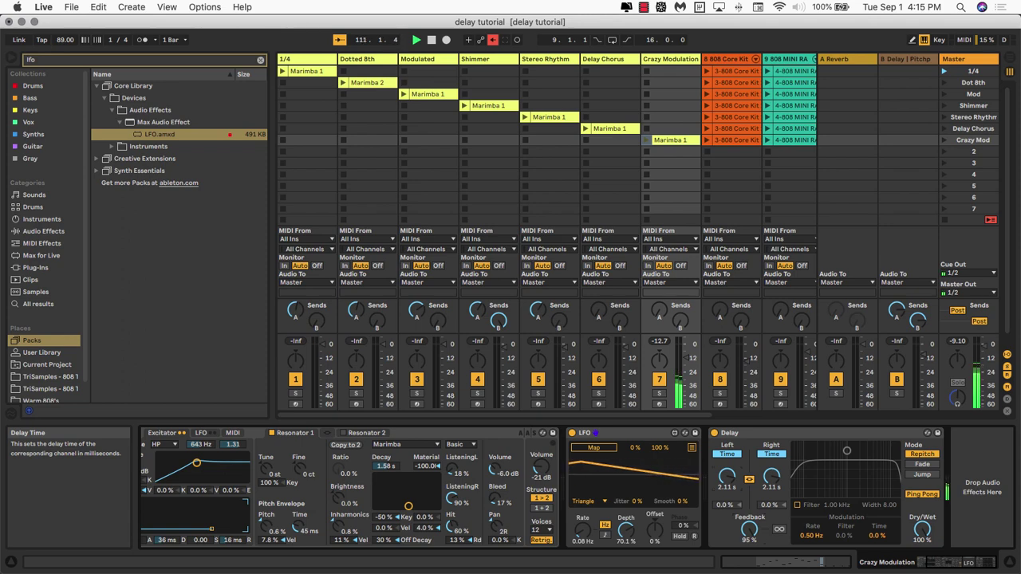
drag(727, 477, 727, 508)
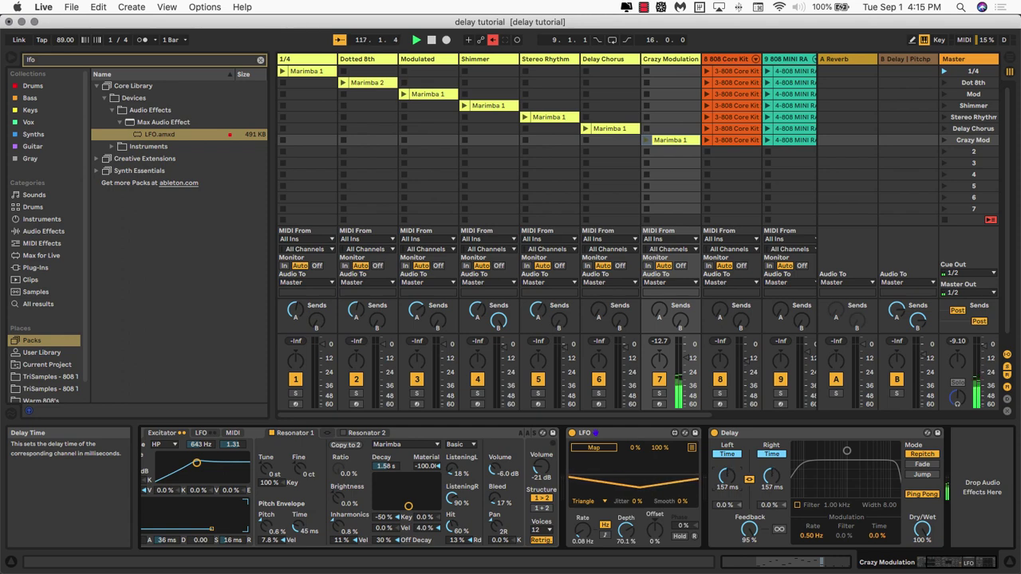
drag(726, 477, 727, 500)
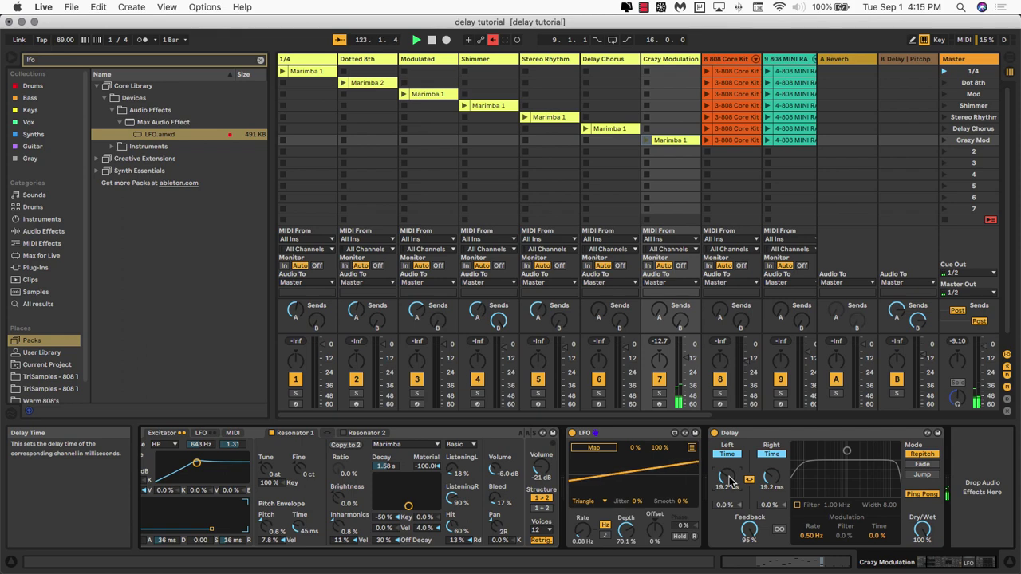